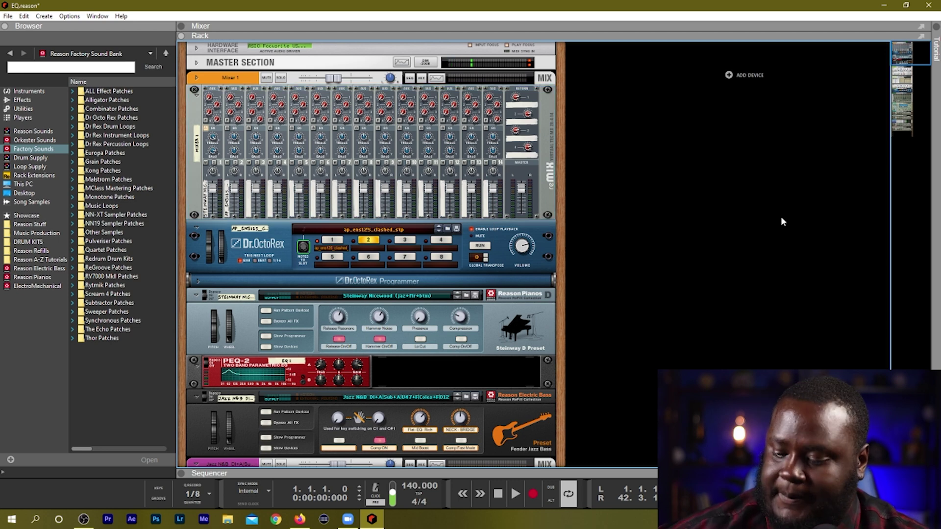
Step: During playback, turn on EQ for mixer channels 1 and 2, cut channel 2's bass to -60, then show the Mixer
key("space")
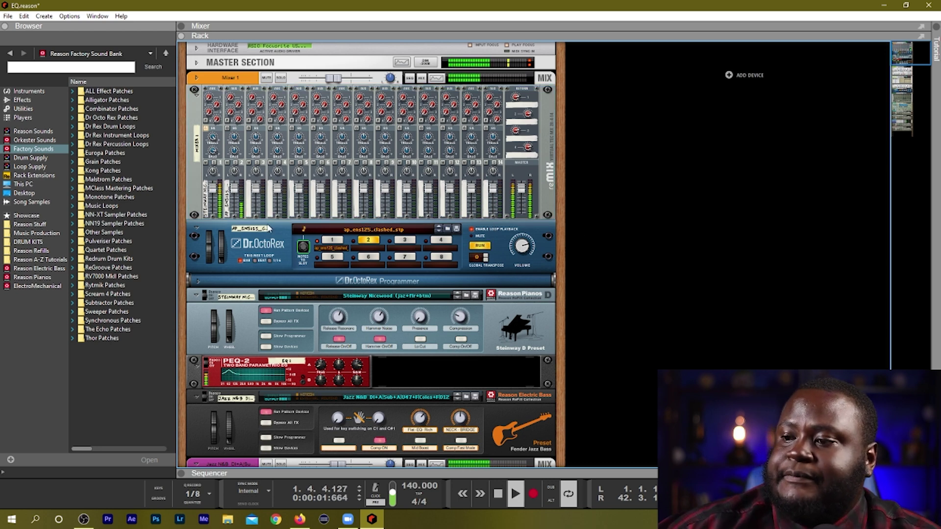
left_click(208, 137)
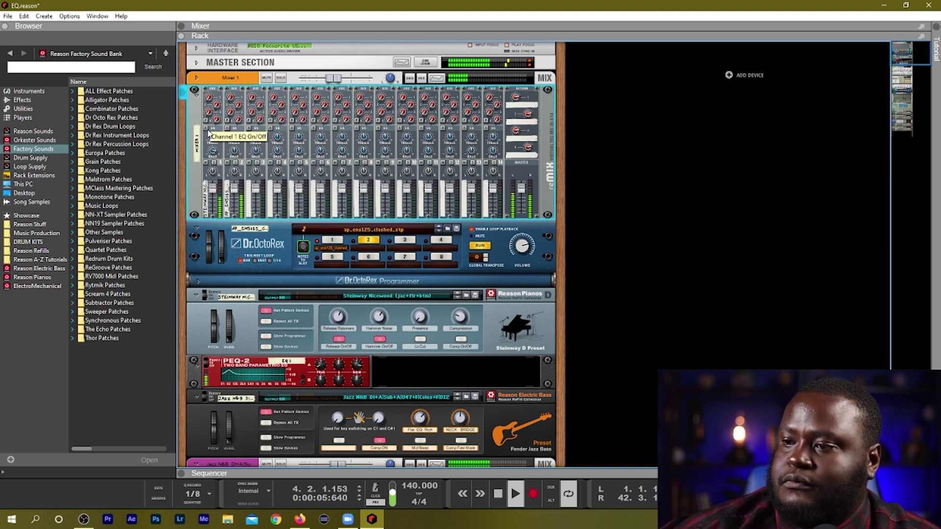
left_click(207, 129)
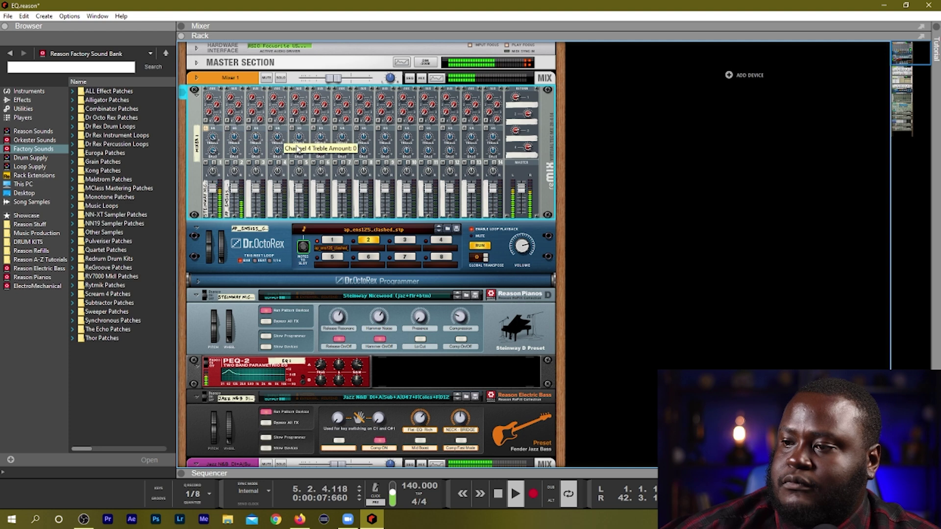
left_click(227, 129)
mouse_move(234, 149)
left_mouse_down()
mouse_move(233, 169)
mouse_move(241, 130)
mouse_move(241, 139)
left_mouse_up()
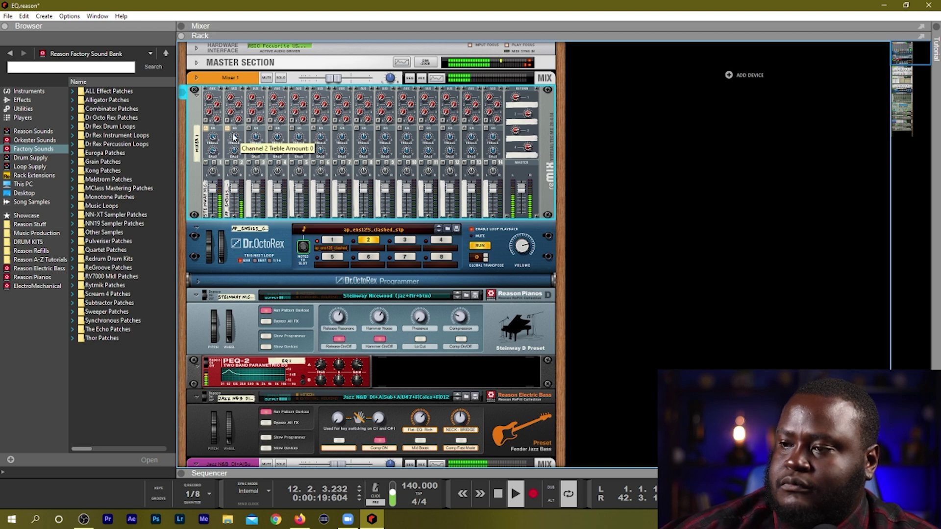
key("space")
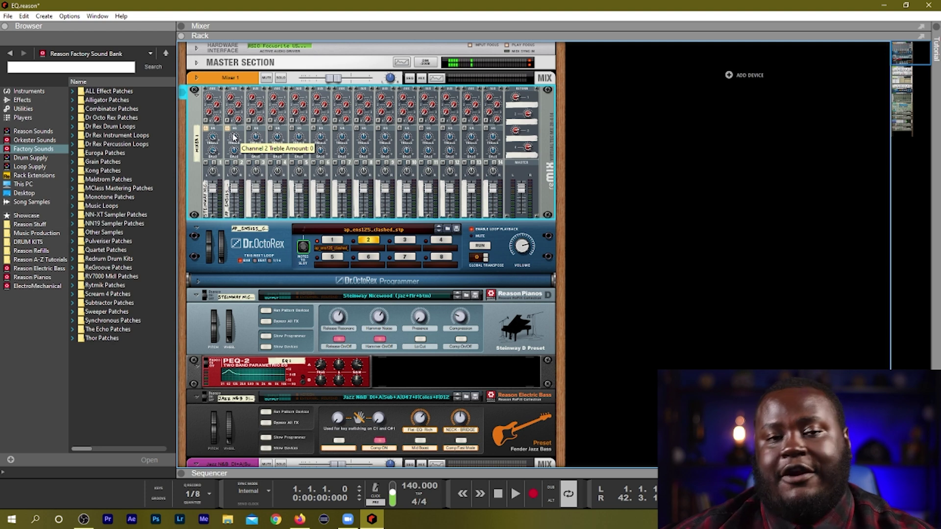
key("F5")
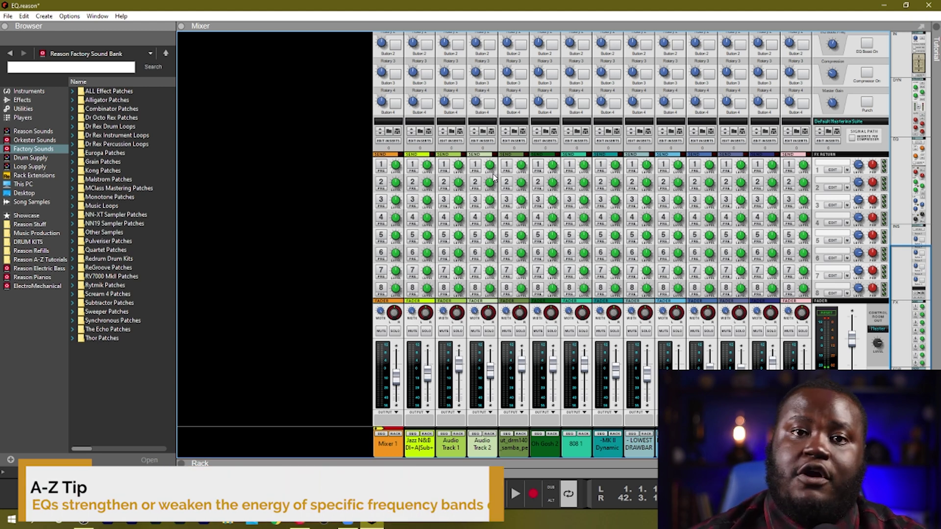
Step: Return from the Mixer to the device rack and select the Steinway piano device
key("F6")
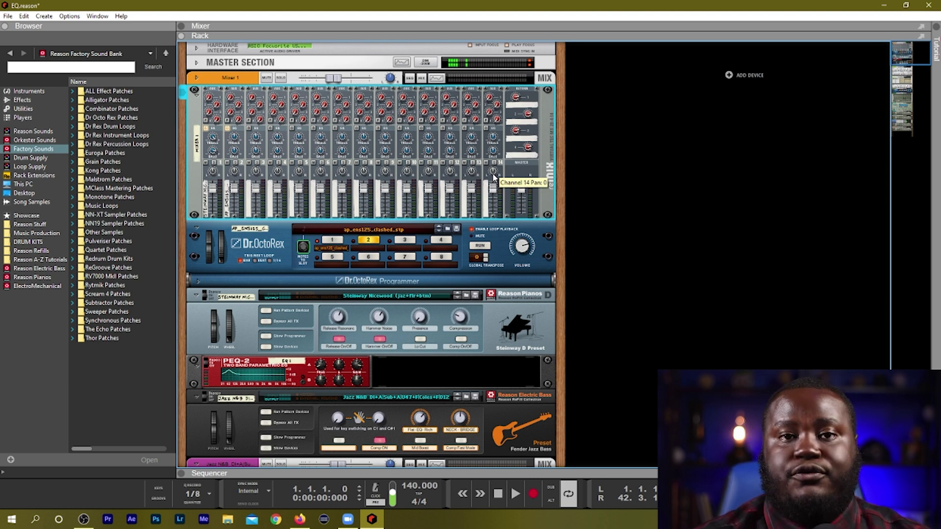
key("Down")
key("Down")
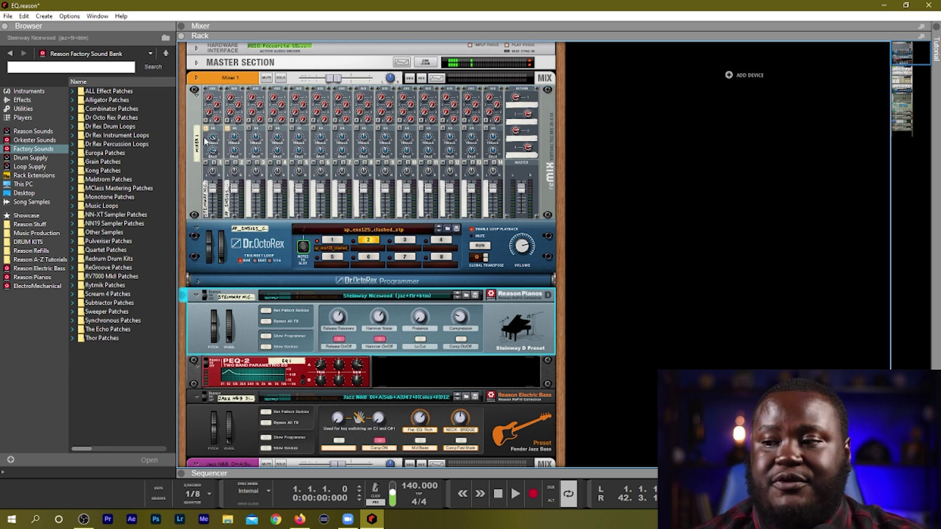
Step: Show the sequencer under the rack, then play the soloed Steinway piano track alone and stop
left_click(208, 132)
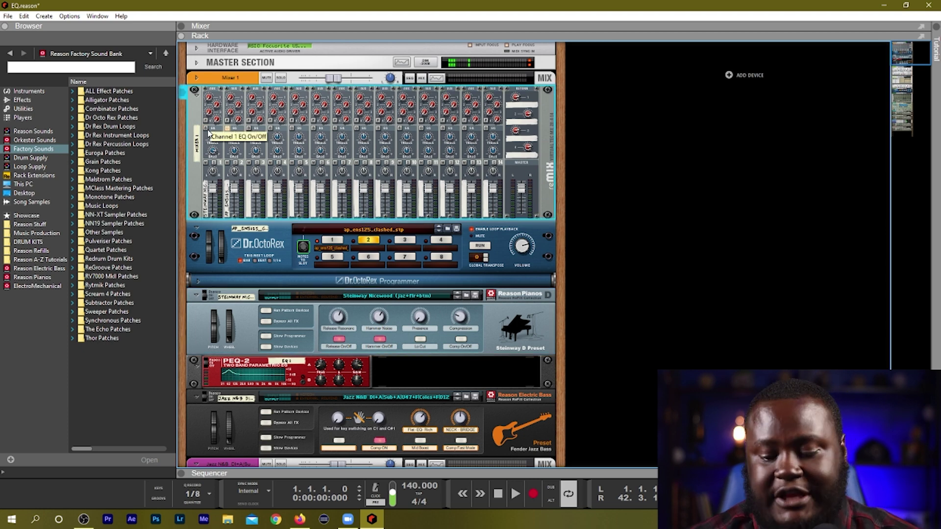
key("F7")
key("s")
key("space")
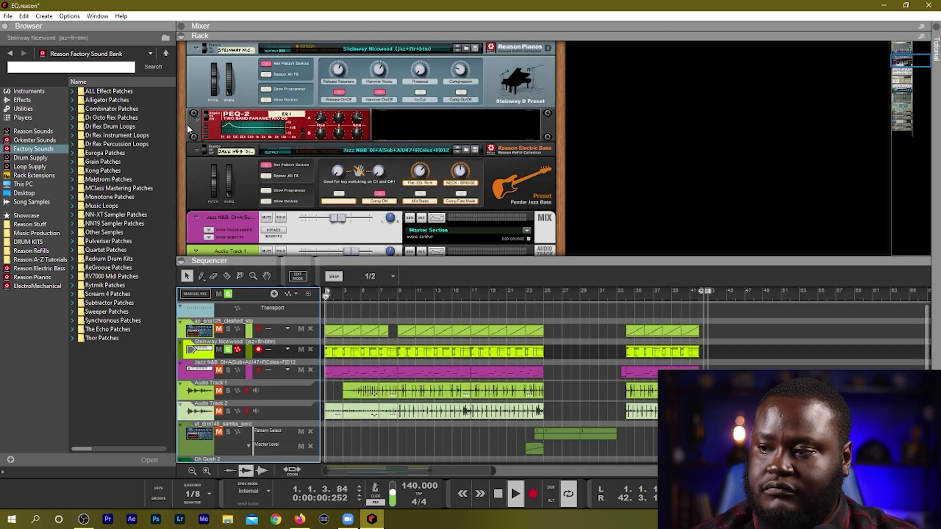
scroll(240, 141, "up", 5)
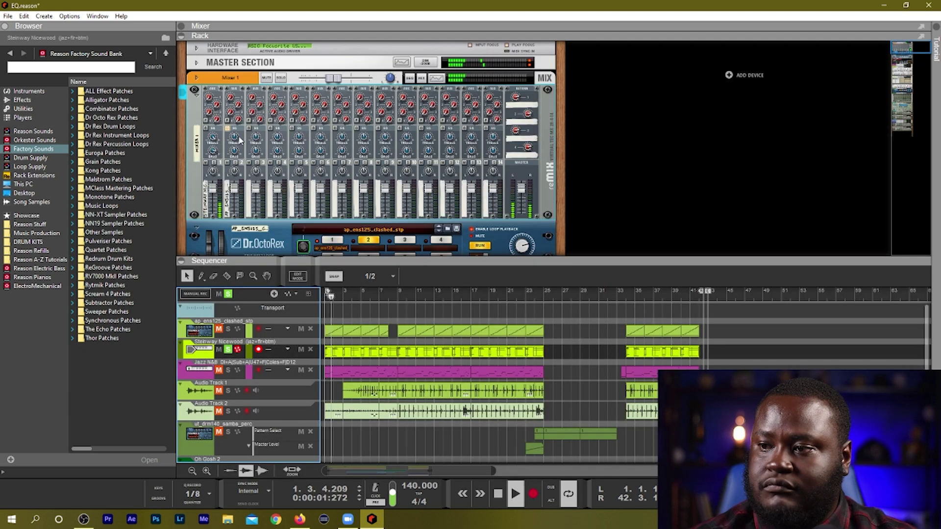
left_click(207, 132)
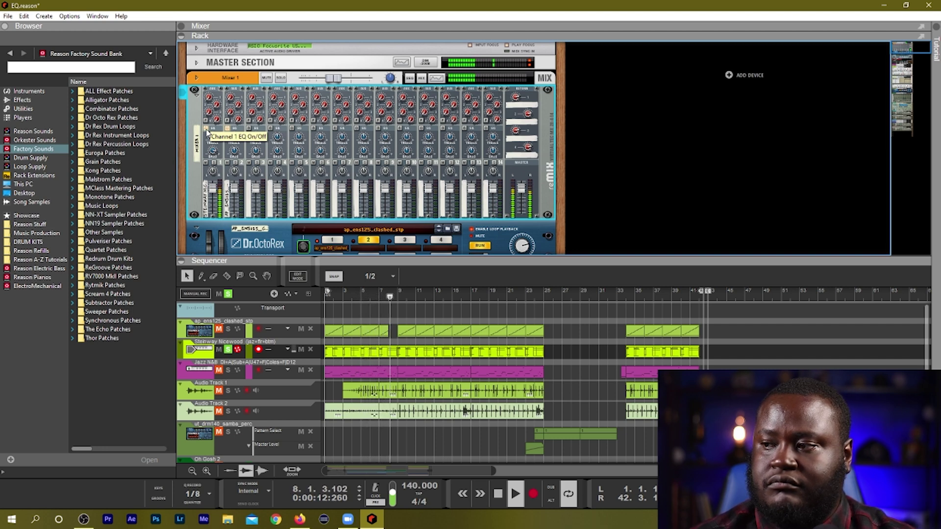
key("space")
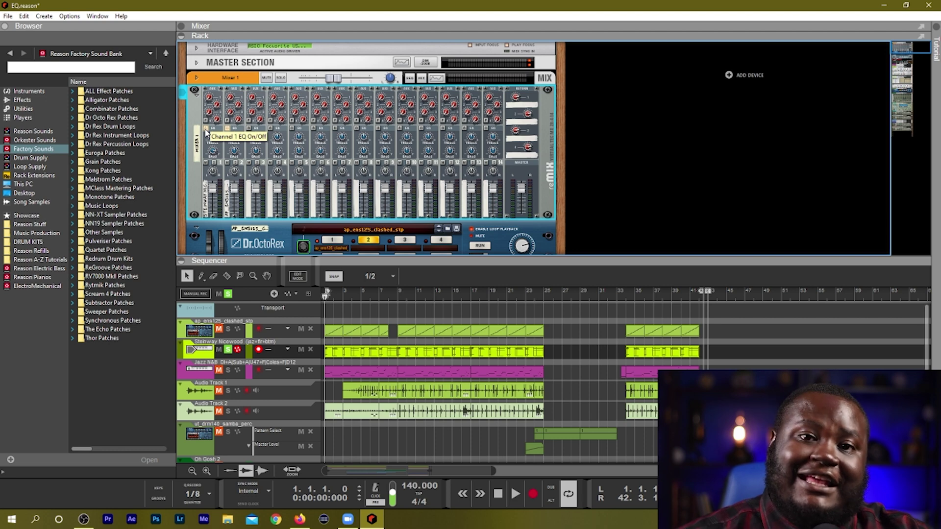
Step: Scroll the rack to the PEQ-2 and clear all track solos with the global Solo button
scroll(272, 77, "down", 3)
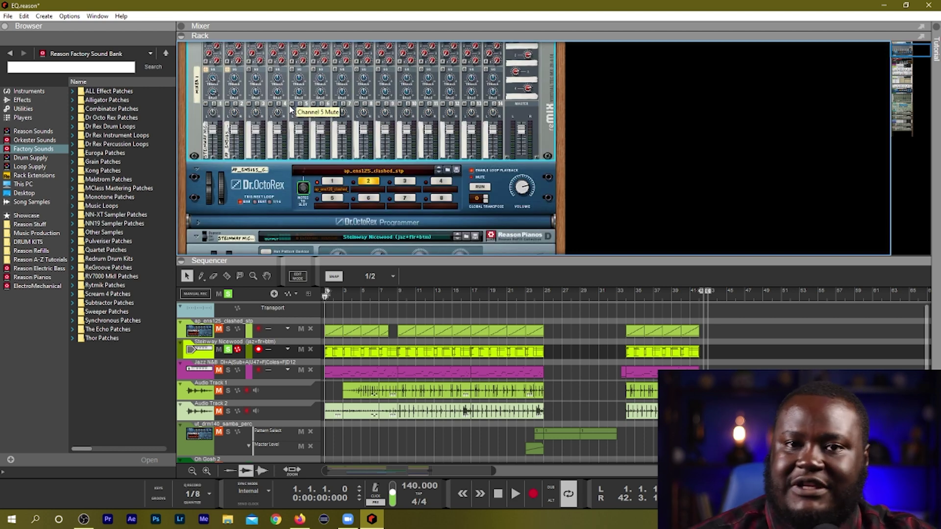
scroll(290, 110, "down", 10)
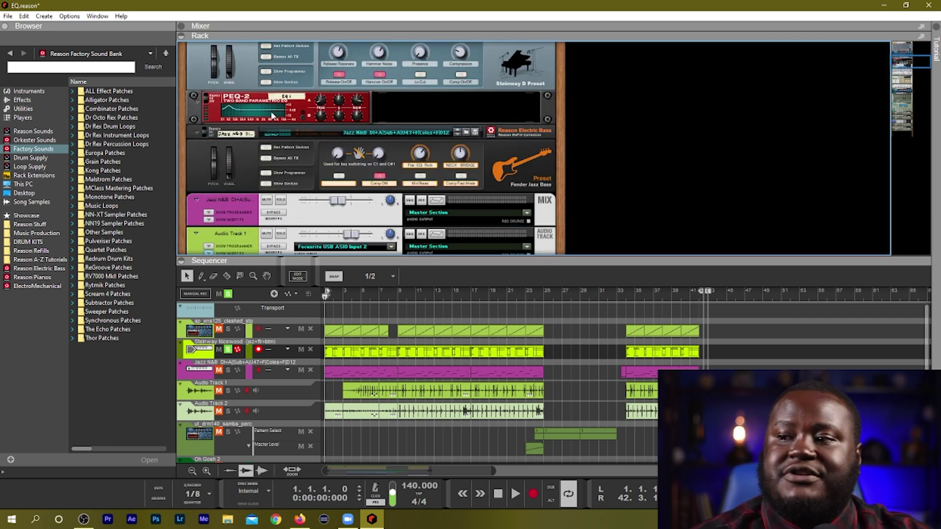
scroll(300, 123, "up", 2)
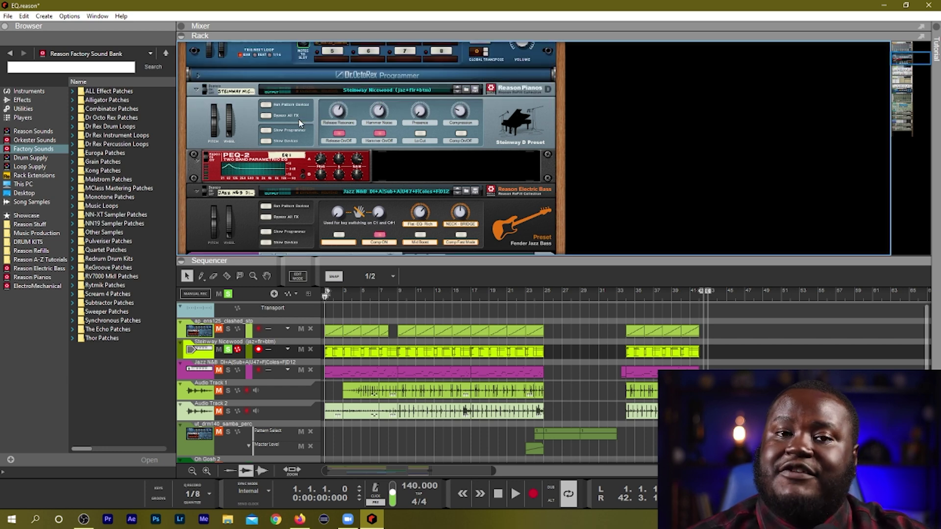
scroll(300, 123, "down", 1)
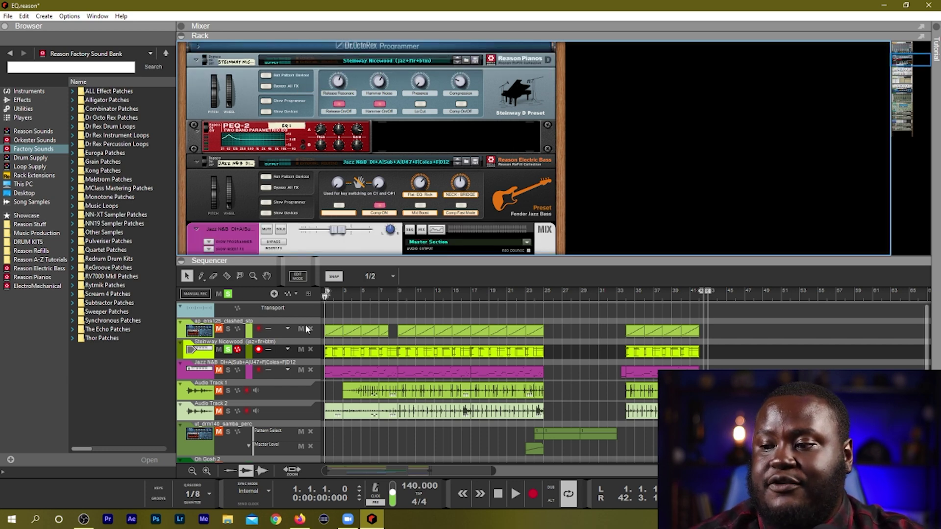
left_click(229, 294)
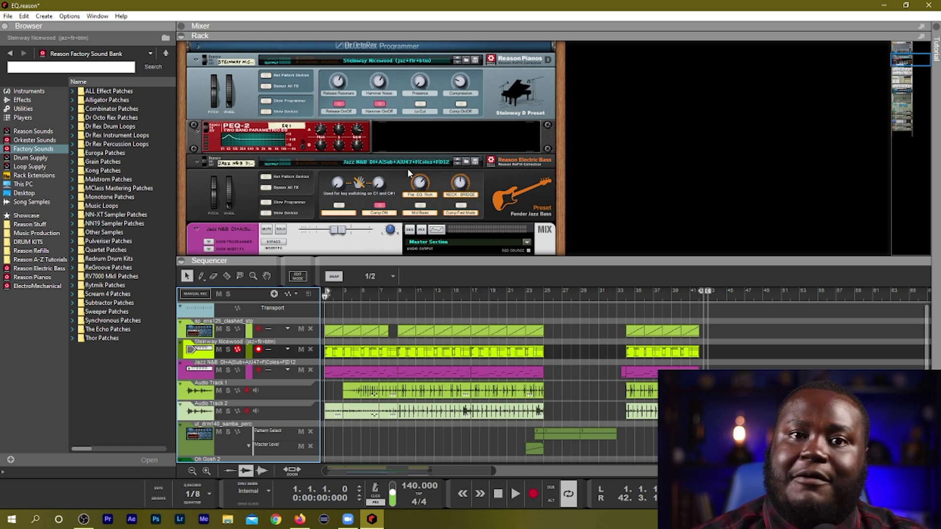
Step: While playing, set the PEQ-2's Filter A gain to -55 and Q to 102, and Filter B frequency to 87
key("space")
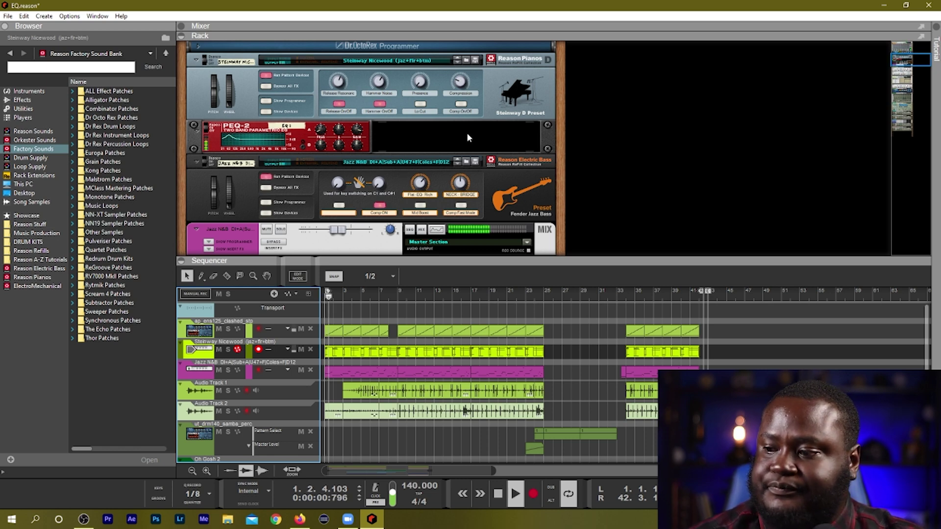
left_click(360, 144)
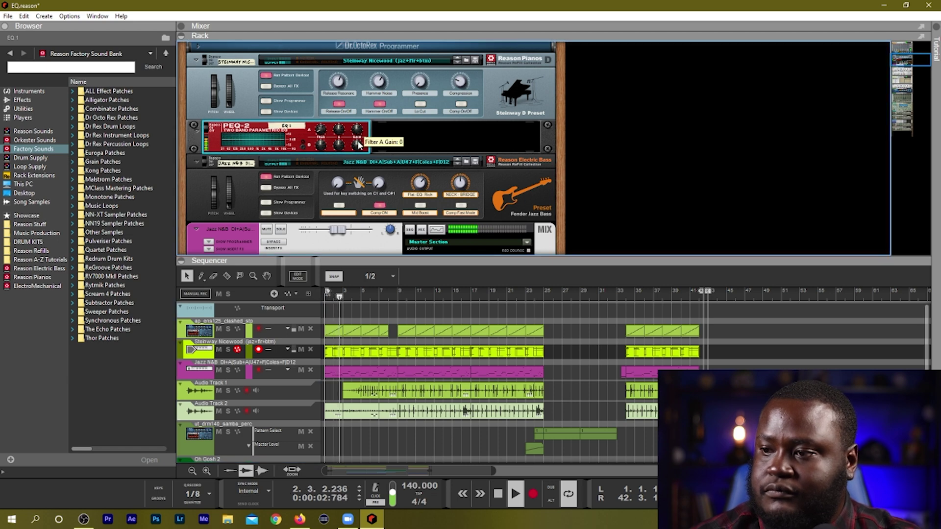
mouse_move(360, 143)
left_mouse_down()
mouse_move(360, 156)
mouse_move(362, 134)
left_mouse_up()
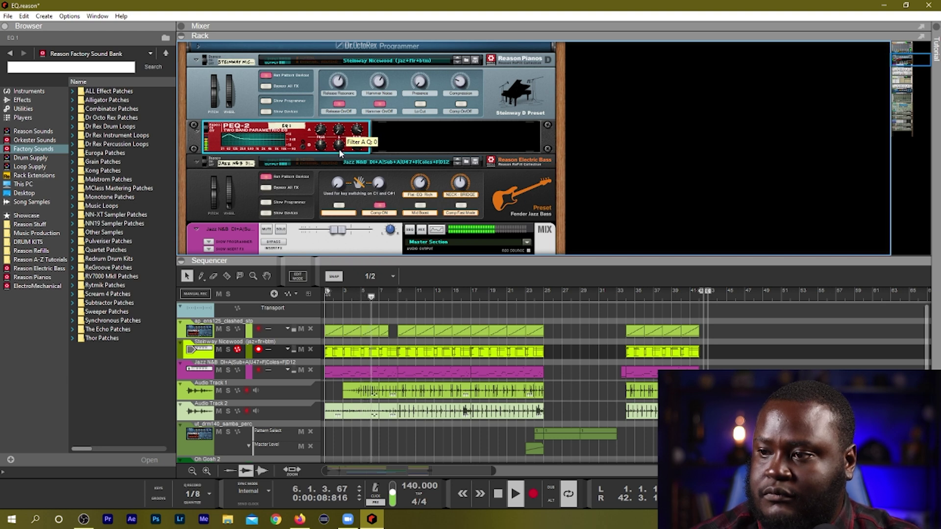
left_click_drag(340, 154, 344, 121)
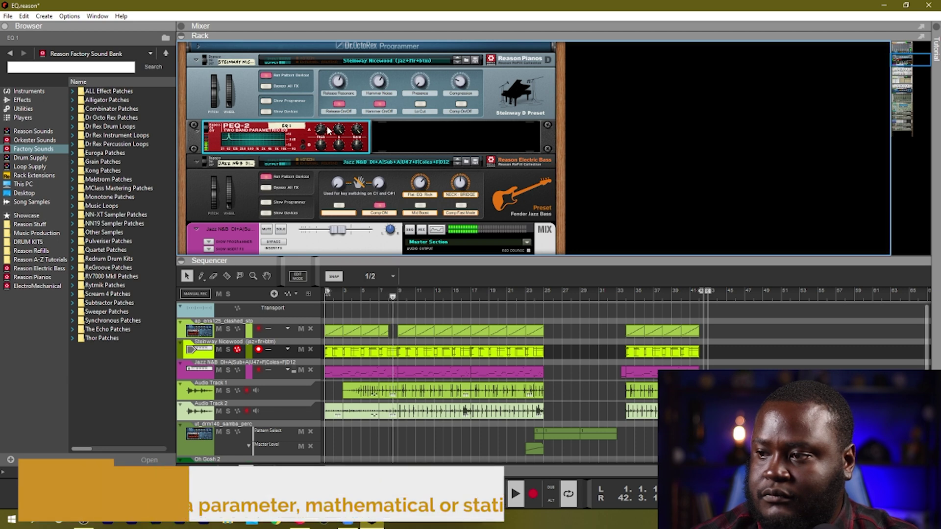
mouse_move(329, 125)
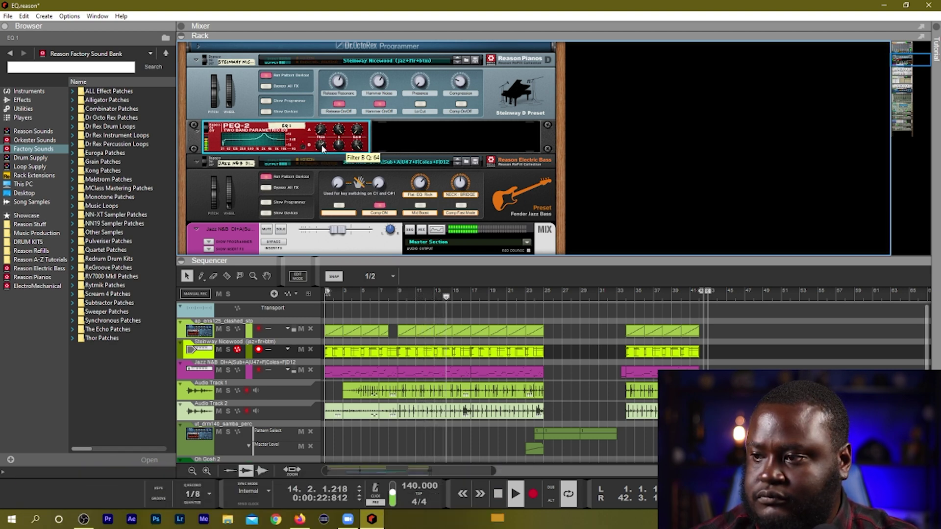
left_click_drag(325, 127, 323, 162)
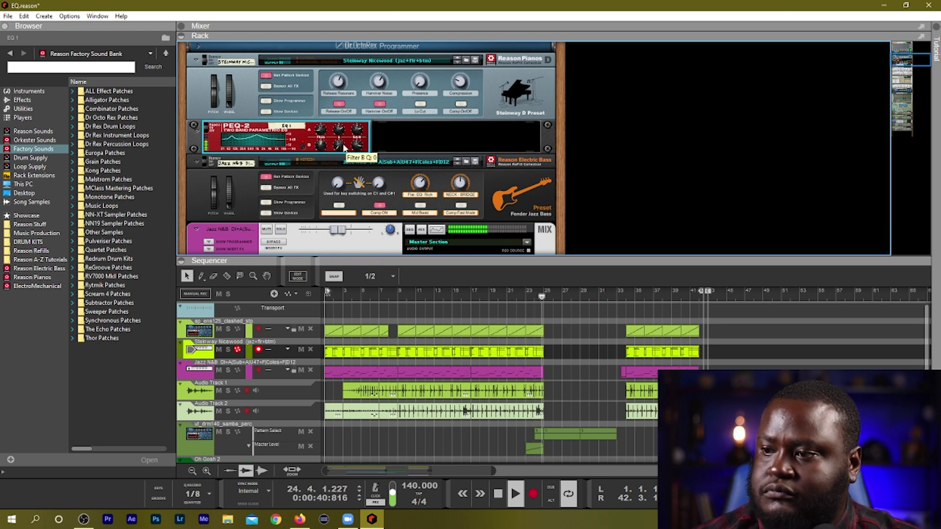
key("space")
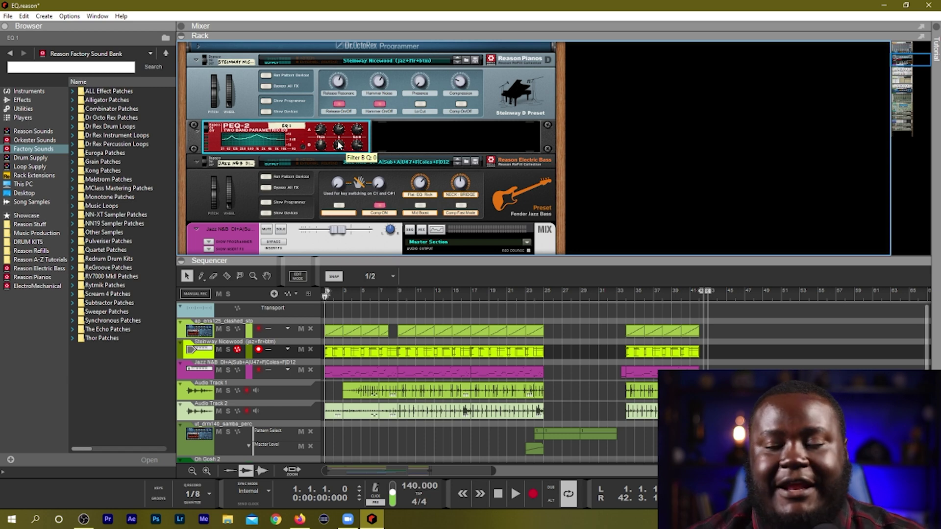
Step: Scroll the rack down to the MClass Equalizer beneath the MK II Dynamic NN-XT sampler
scroll(318, 118, "down", 5)
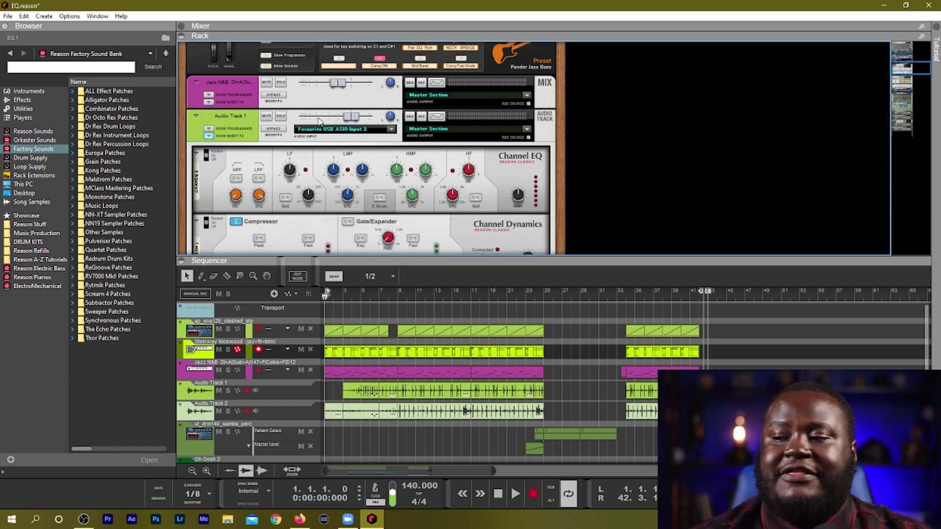
scroll(319, 120, "down", 5)
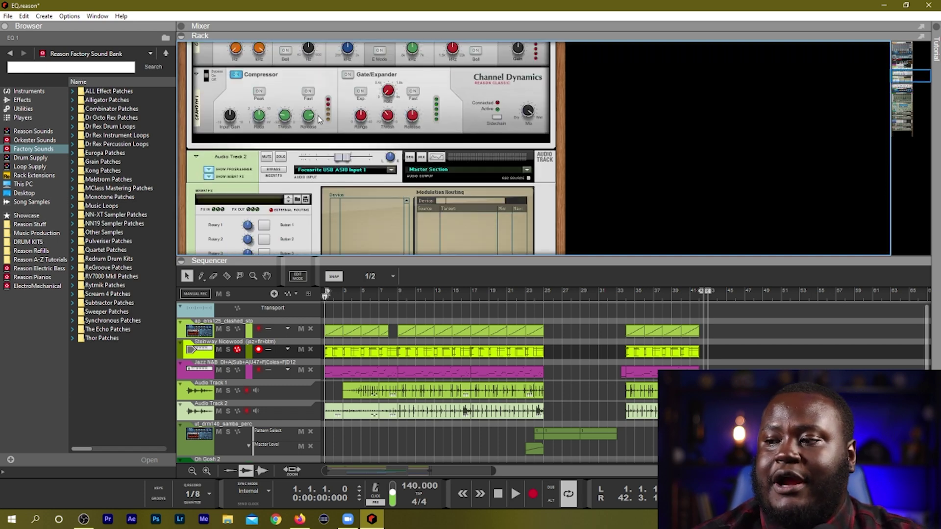
scroll(318, 116, "up", 6)
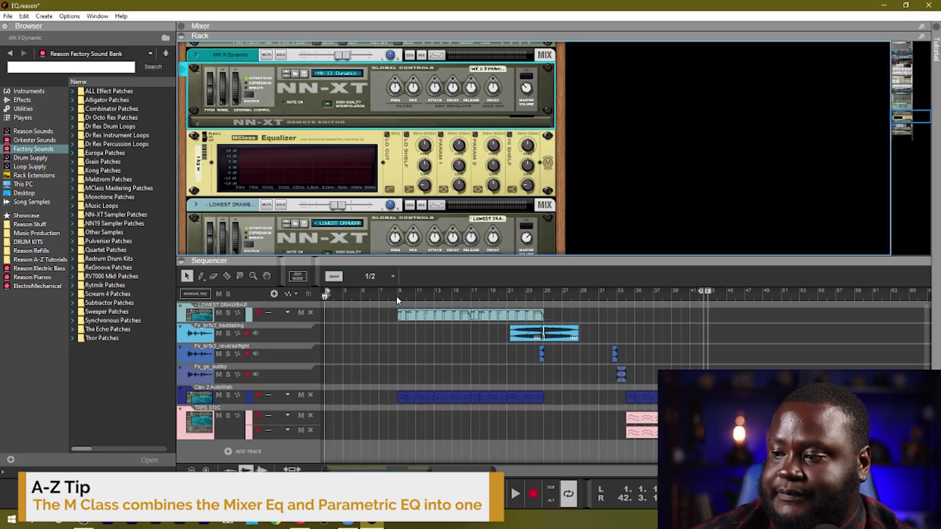
Step: Start playback and solo the MK II Dynamic track along with Audio Tracks 1 and 2
key("space")
scroll(388, 324, "up", 3)
scroll(379, 350, "up", 1)
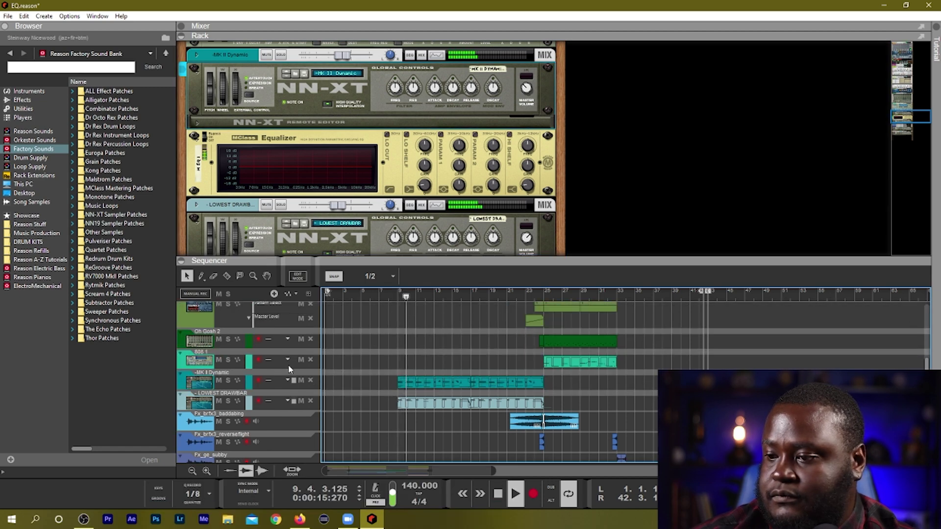
scroll(226, 383, "up", 2)
scroll(226, 384, "down", 2)
left_click(228, 381)
scroll(227, 377, "up", 2)
left_click(228, 341)
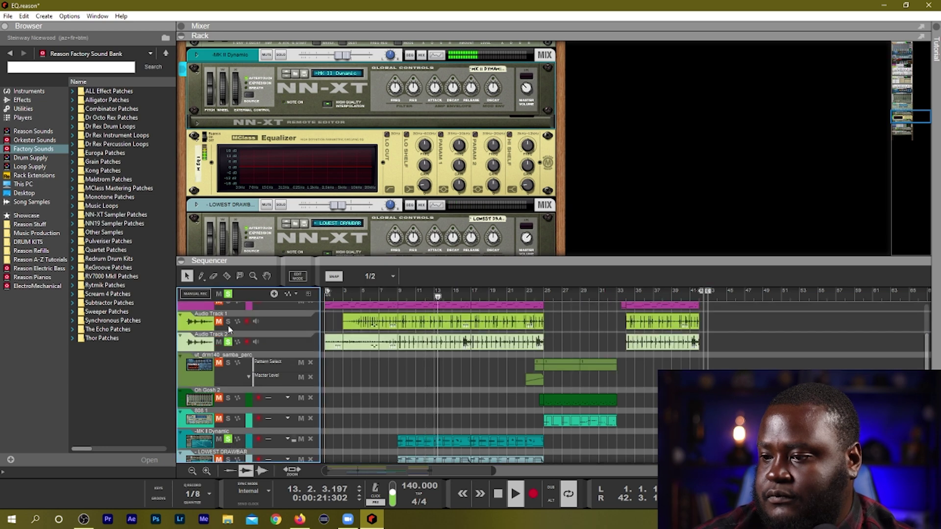
left_click(228, 322)
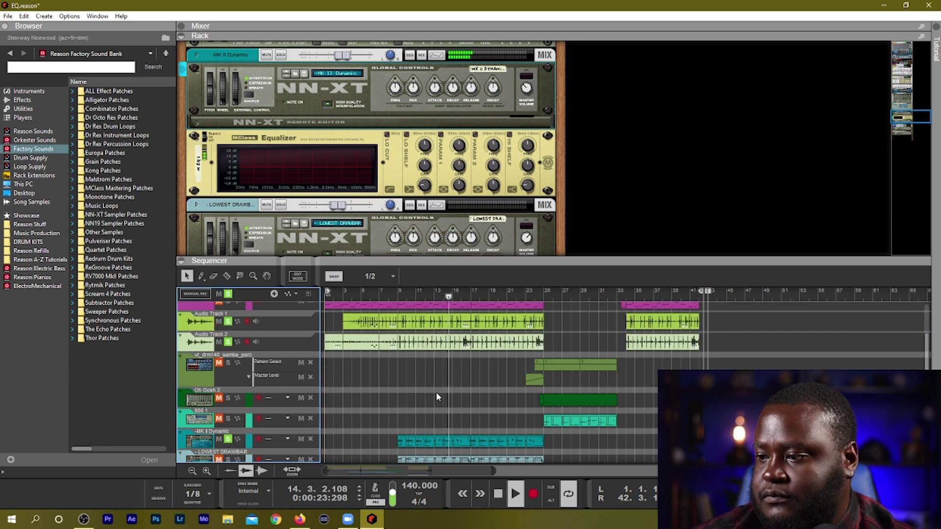
Step: Loop playback over the first MK II Dynamic clip, bars 9 to 17
scroll(434, 392, "down", 4)
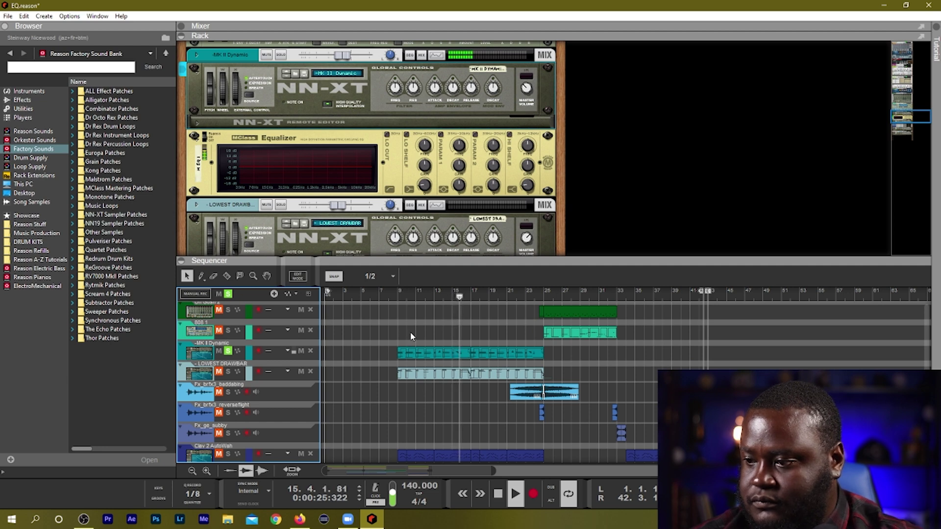
left_click(422, 352)
key("ctrl+l")
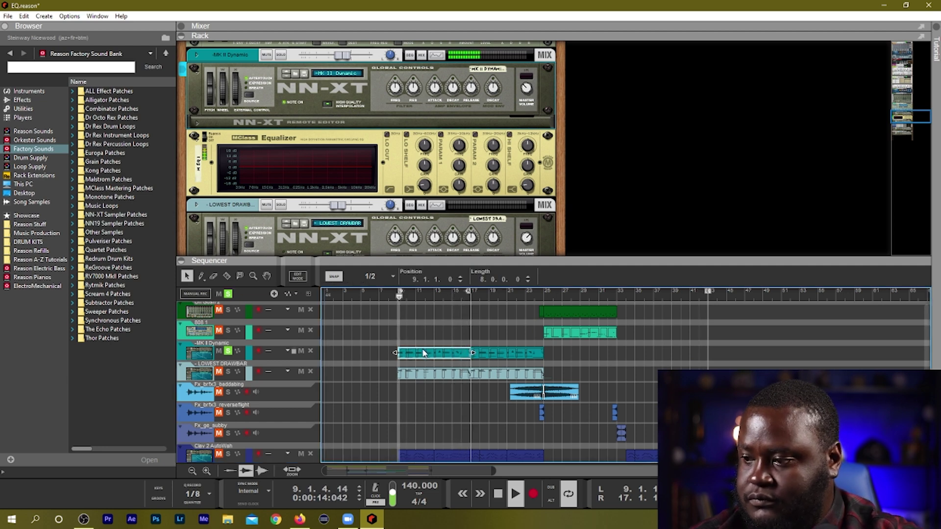
Step: Enable the equalizer's Low Cut, Parametric 1, Parametric 2 and Hi Shelf bands
scroll(313, 197, "up", 2)
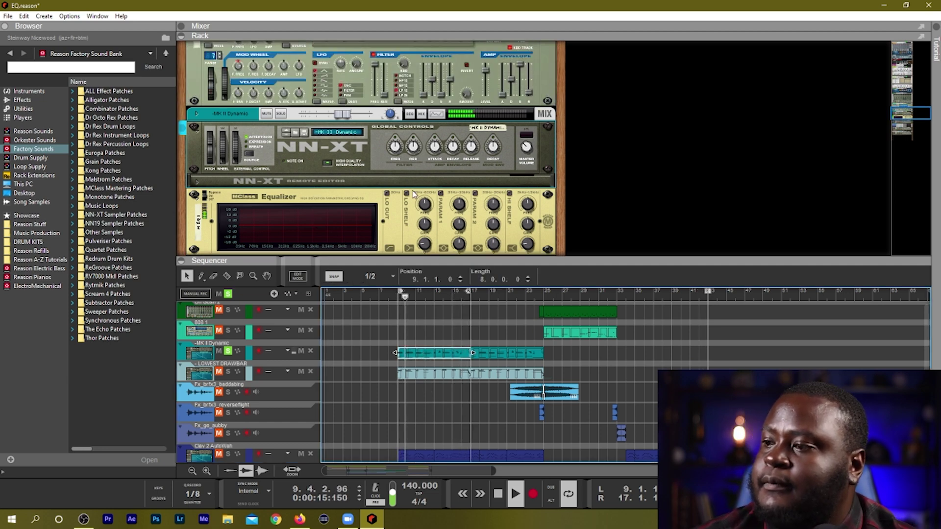
left_click(387, 194)
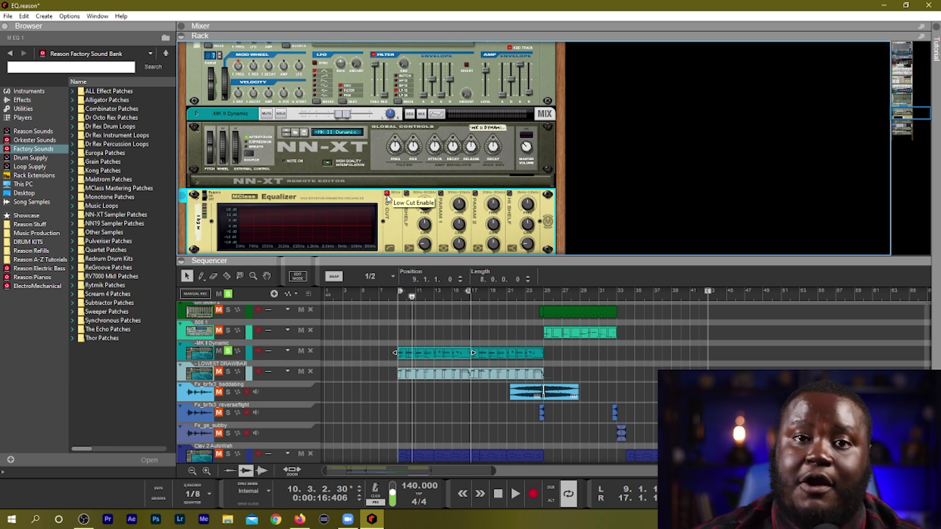
key("space")
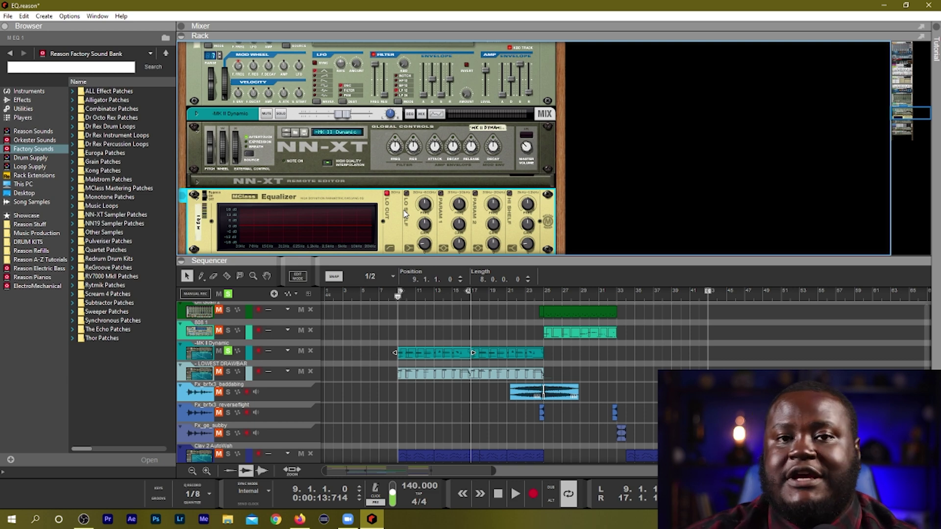
key("space")
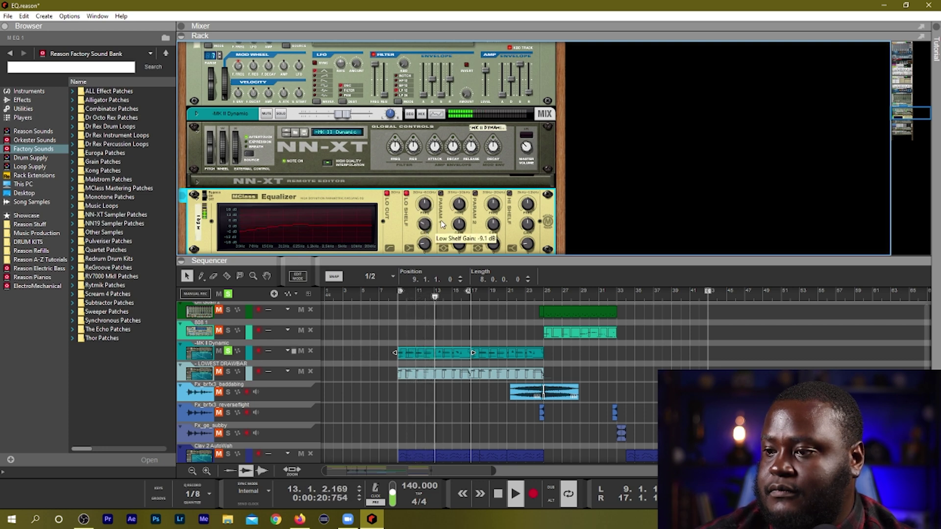
left_click(441, 193)
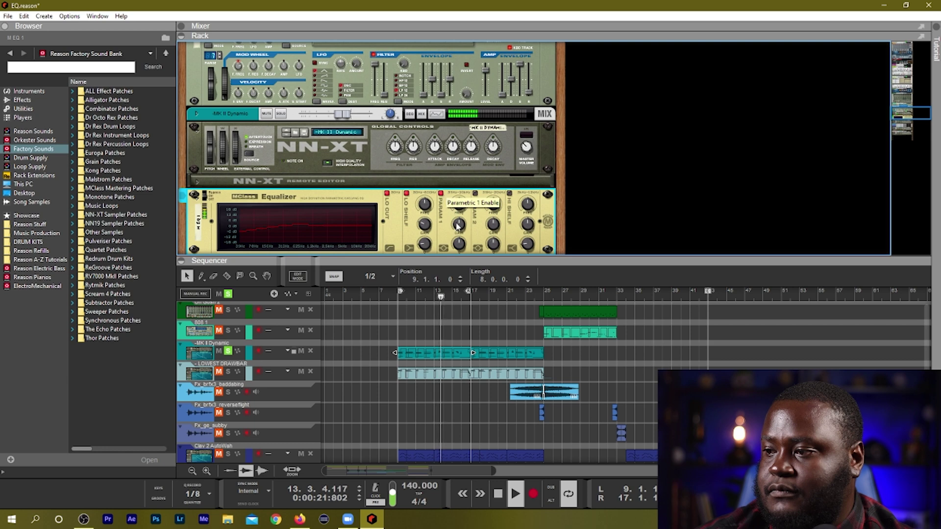
left_click(475, 193)
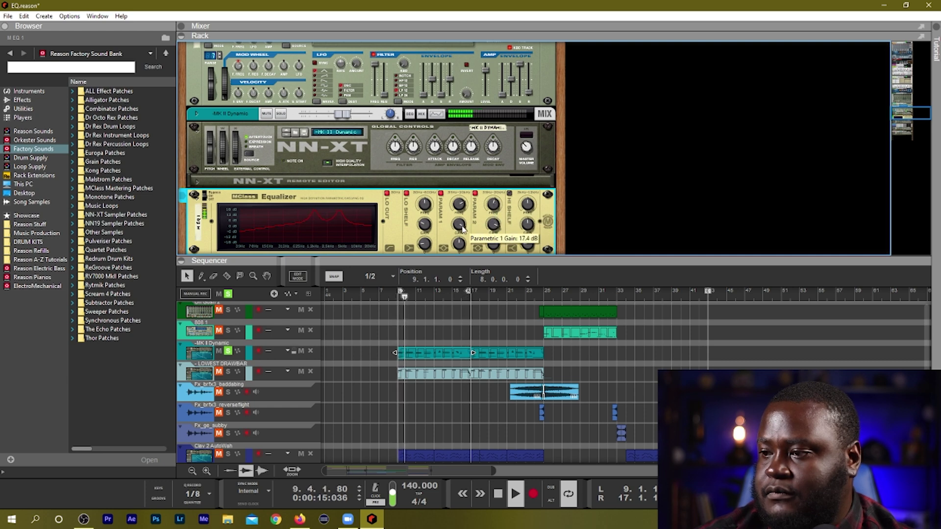
left_click(509, 194)
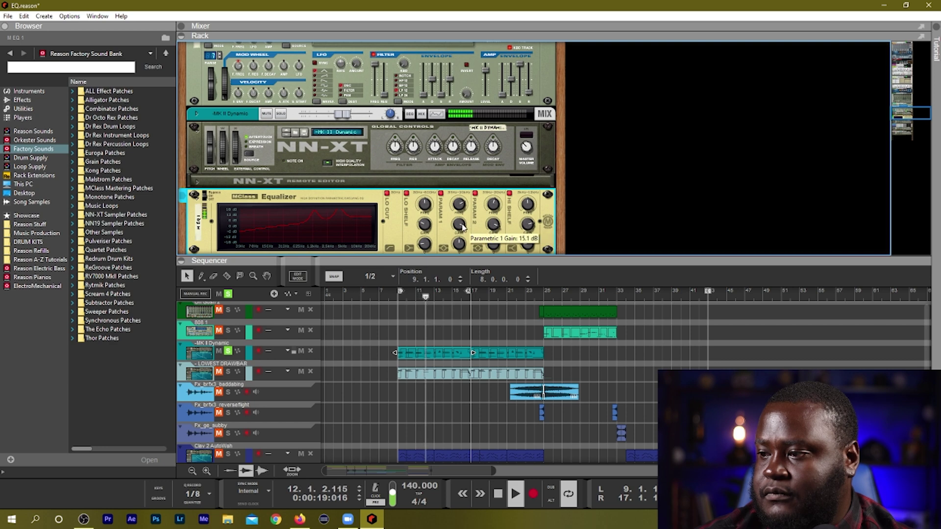
Step: Raise the selected MK II Dynamic notes' velocity to 103 and return to the arrangement
left_click(429, 341)
double_click(430, 353)
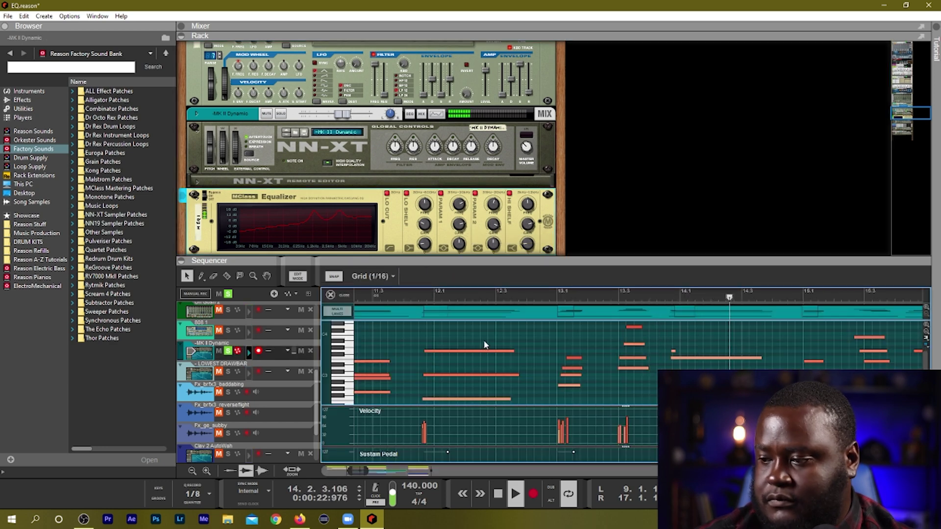
left_click_drag(581, 279, 591, 230)
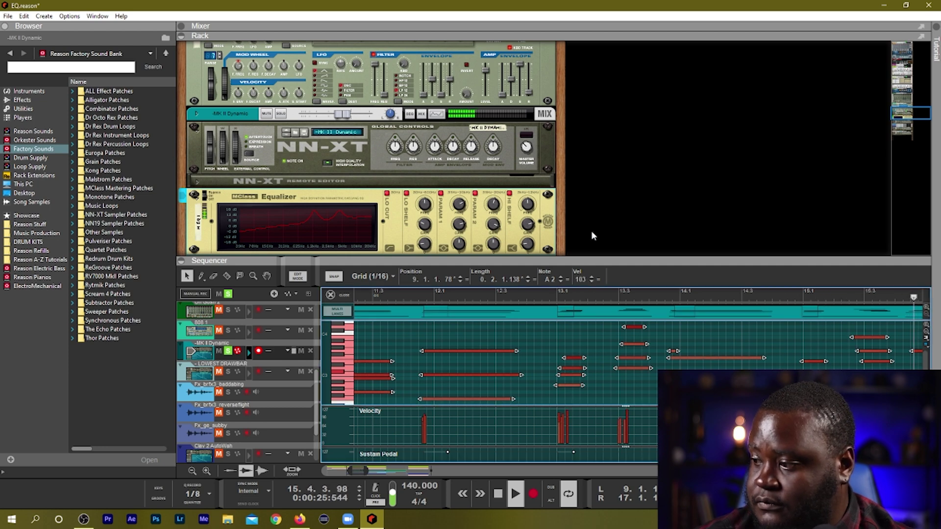
left_click(632, 416)
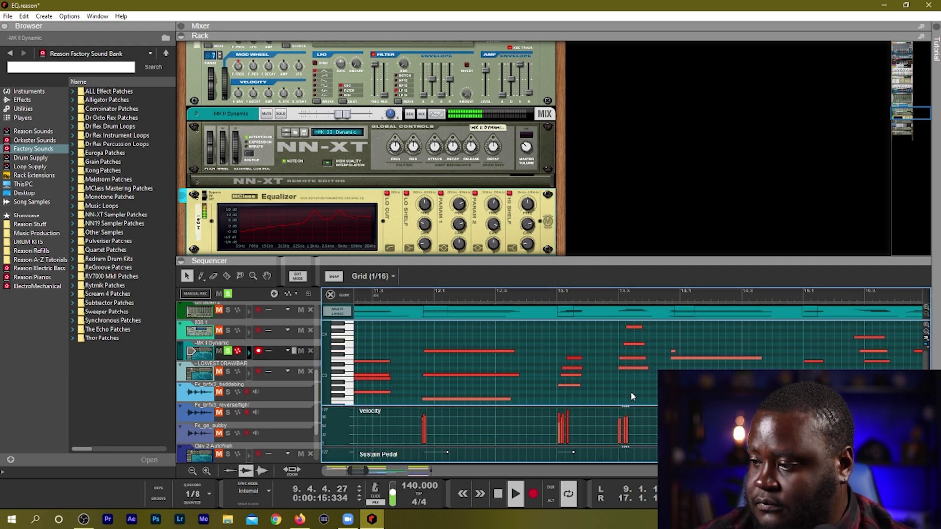
key("ctrl+e")
scroll(422, 203, "down", 1)
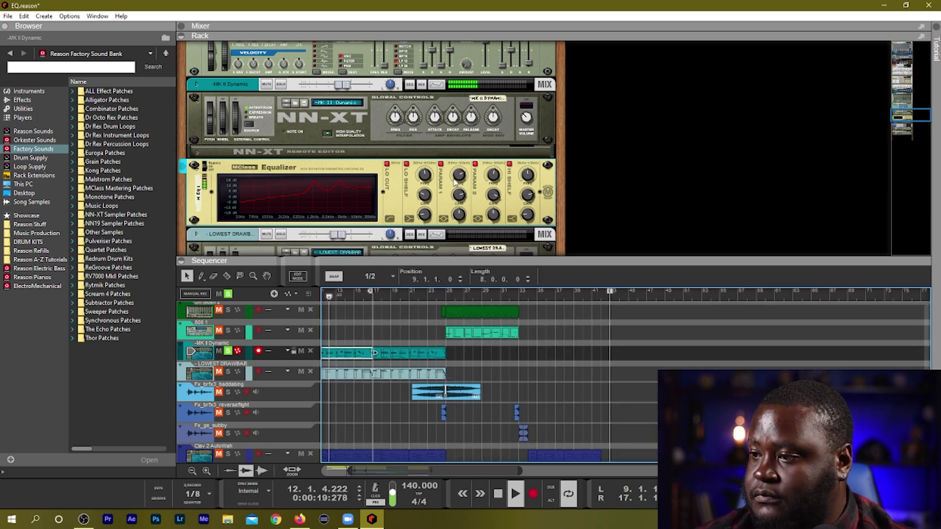
Step: Cut Parametric 1 to -11.4 dB at 334 Hz, then A/B the equalizer with Bypass
left_click(459, 200)
mouse_move(460, 200)
left_mouse_down()
mouse_move(458, 182)
mouse_move(455, 192)
left_mouse_up()
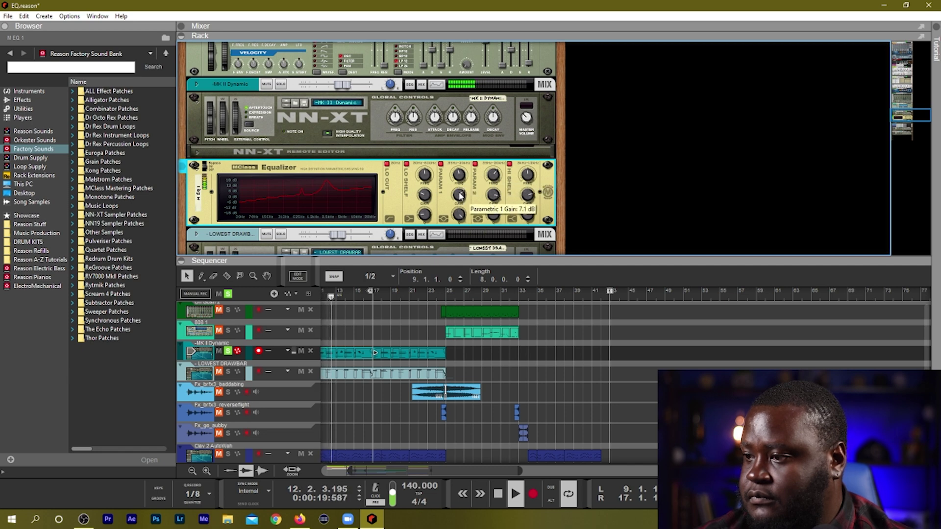
left_click_drag(460, 177, 459, 229)
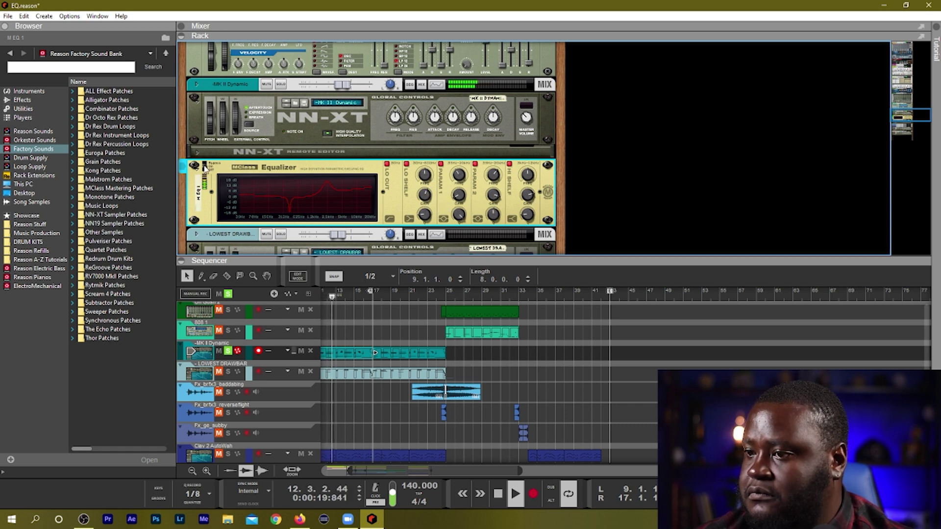
left_click(205, 168)
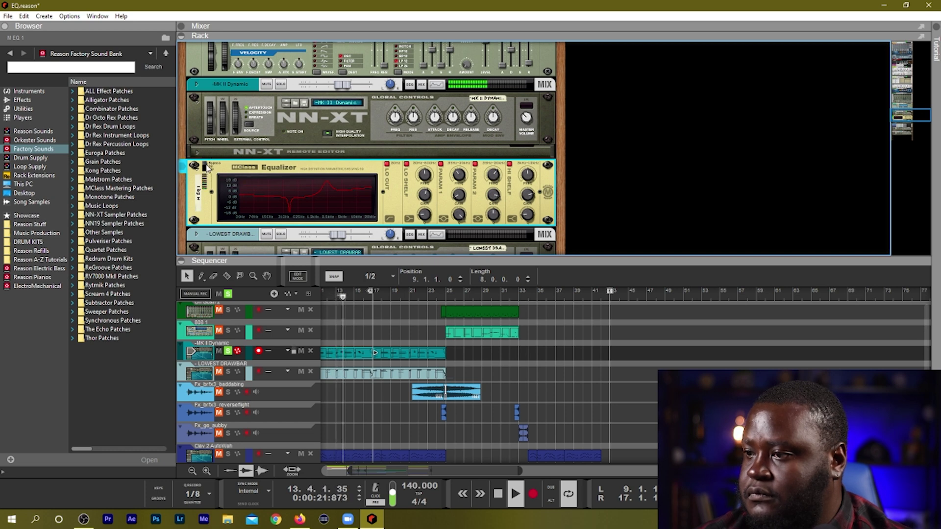
left_click(206, 168)
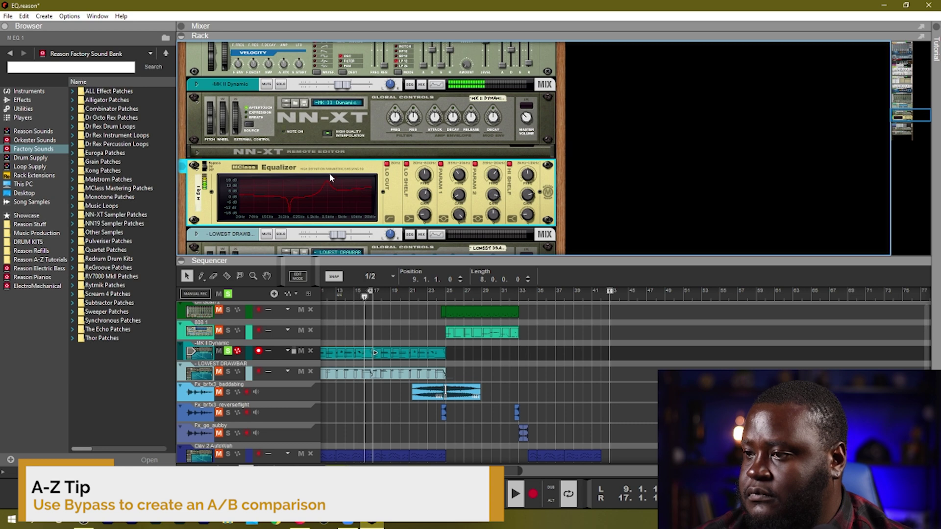
Step: Stop playback and show the full Mixer, scrolled to the channel EQ sections
key("space")
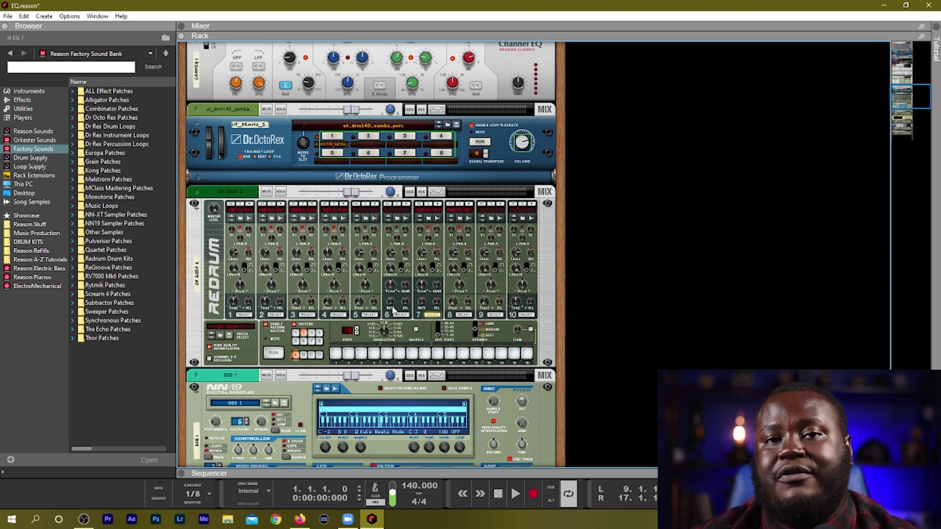
key("F5")
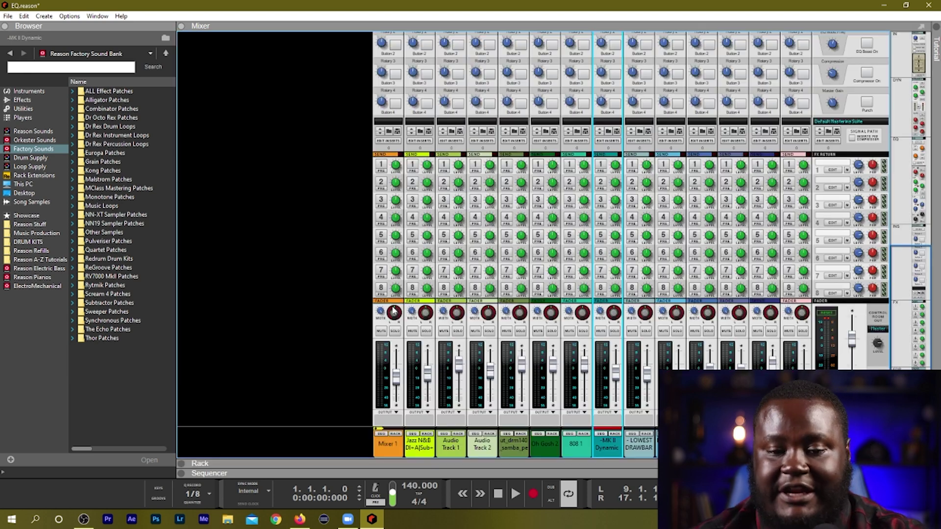
scroll(588, 201, "up", 10)
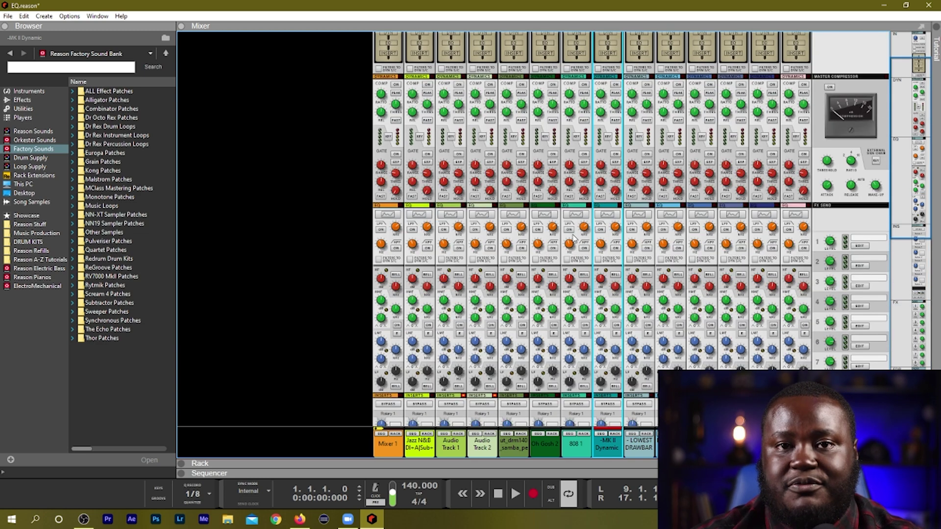
Step: Return to the rack, start playback, solo Audio Track 1 and fold its Channel Dynamics device
key("F6")
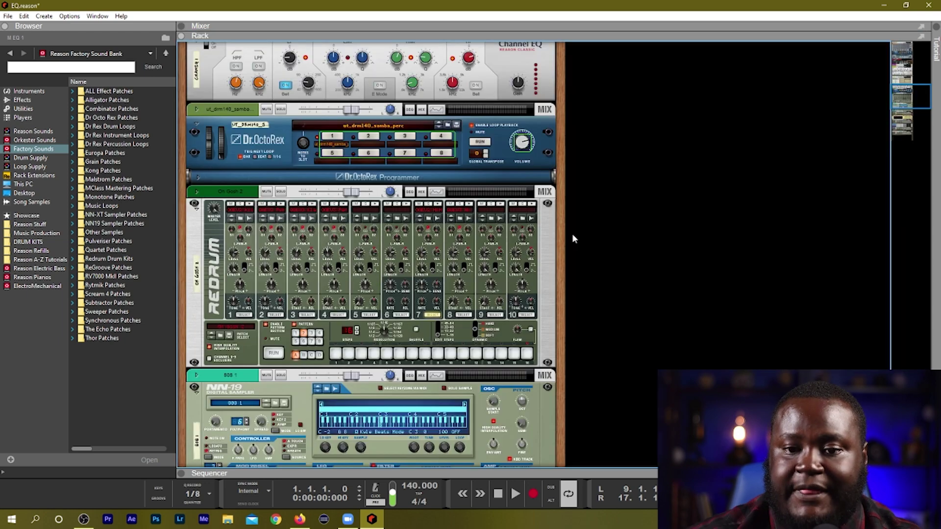
scroll(343, 278, "up", 6)
scroll(343, 278, "up", 4)
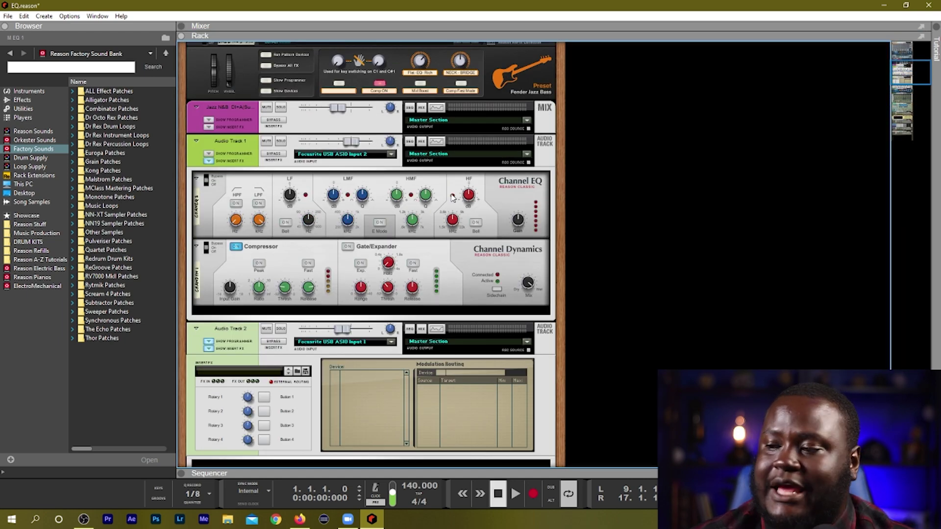
key("space")
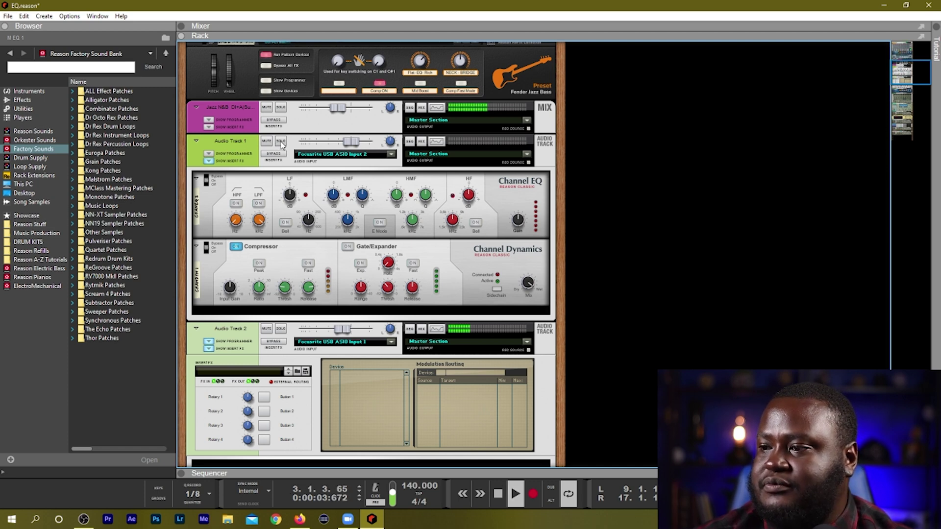
scroll(281, 143, "down", 3)
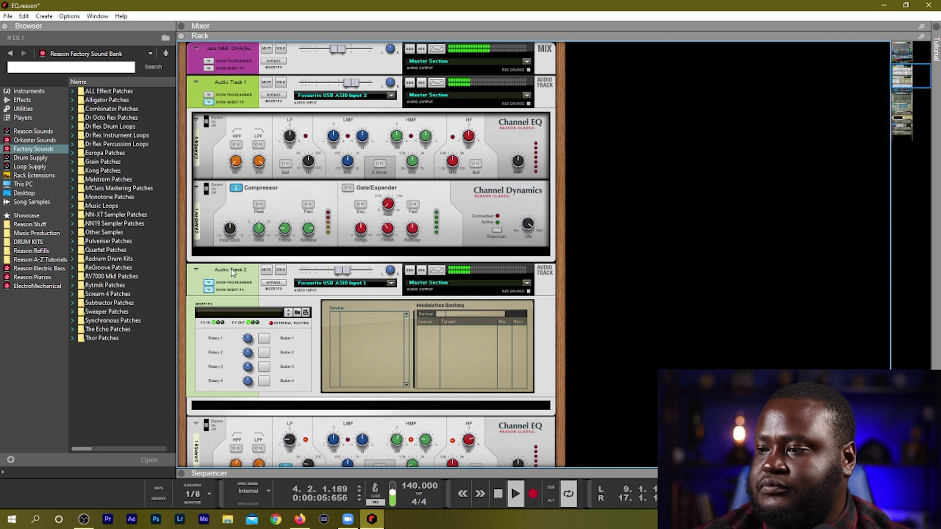
left_click(280, 82)
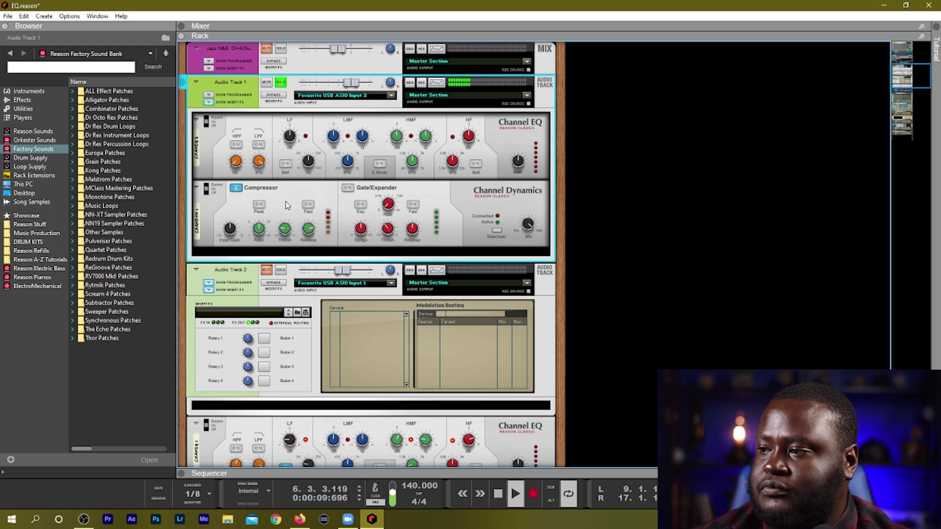
left_click(201, 190)
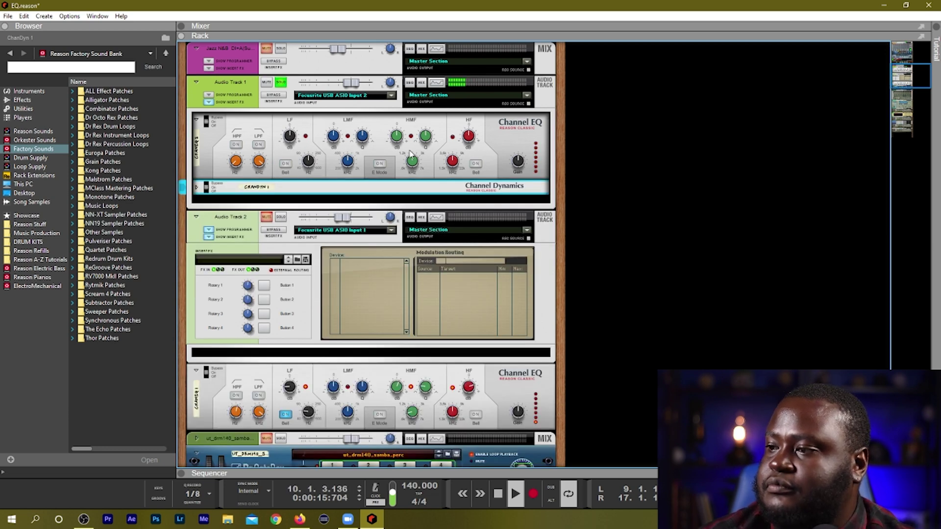
Step: Audition a bell on Audio Track 1's high EQ band, revert to shelf, and set it near 14.46 kHz
left_click(453, 153)
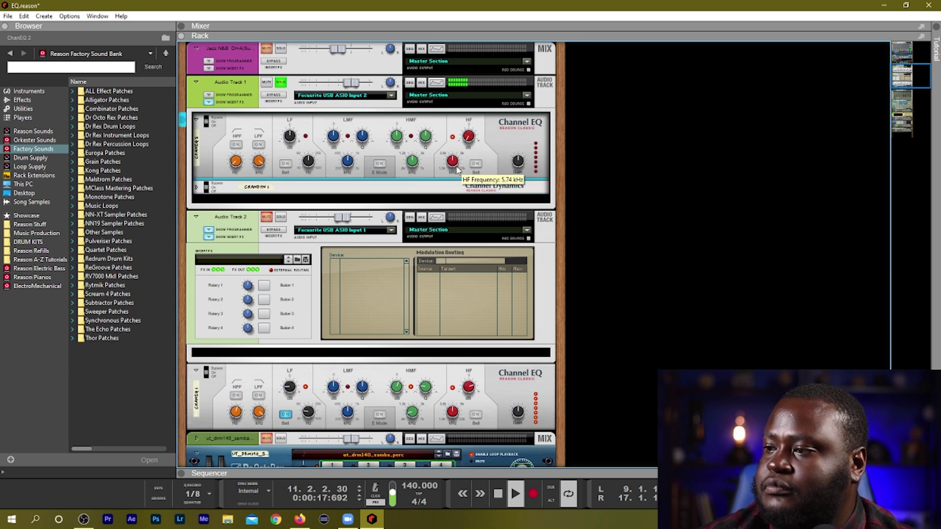
left_click_drag(456, 167, 457, 165)
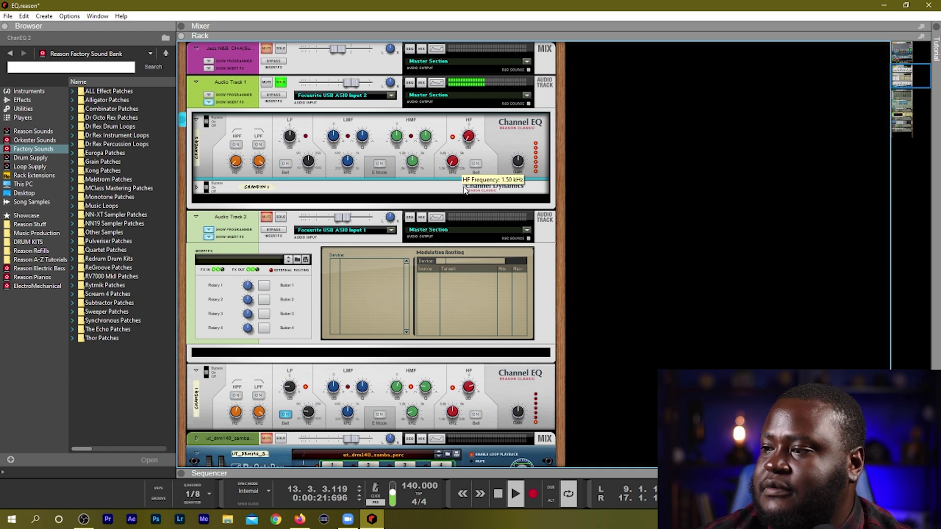
left_click(476, 164)
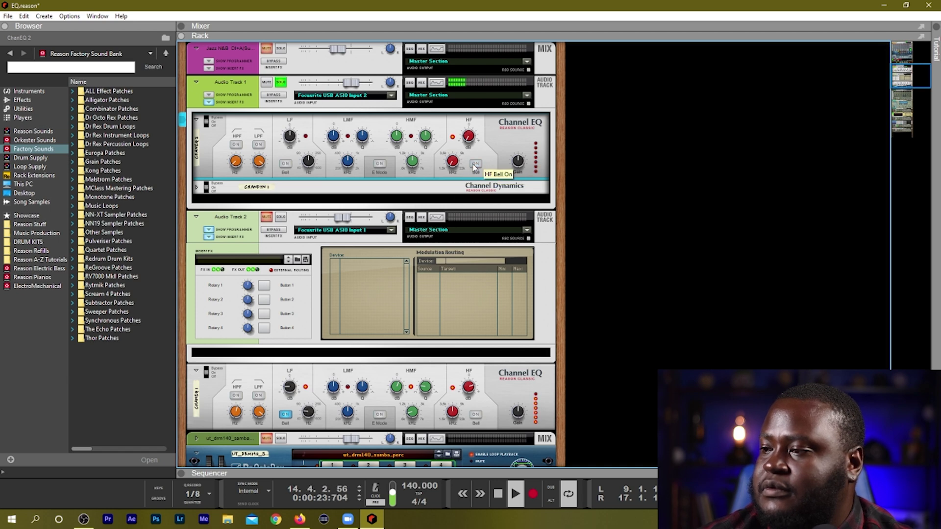
key("space")
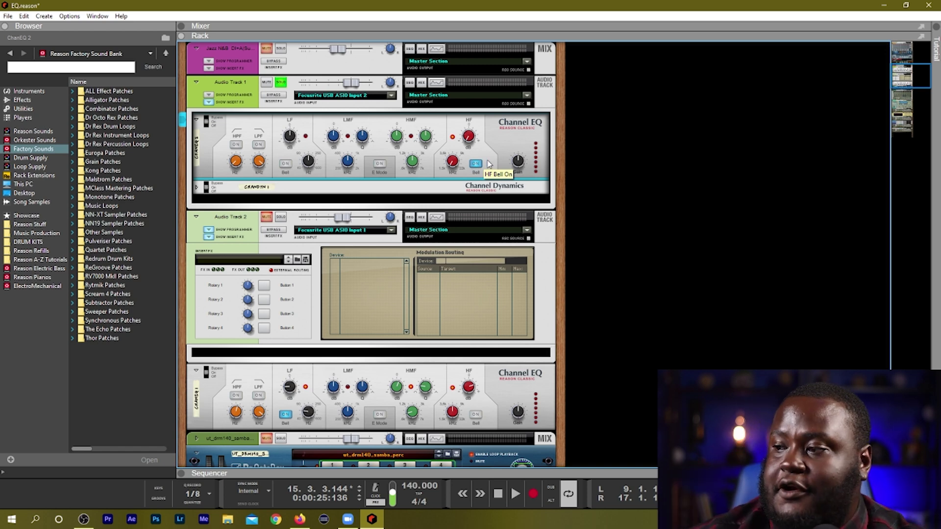
left_click(477, 164)
key("KP_0")
key("space")
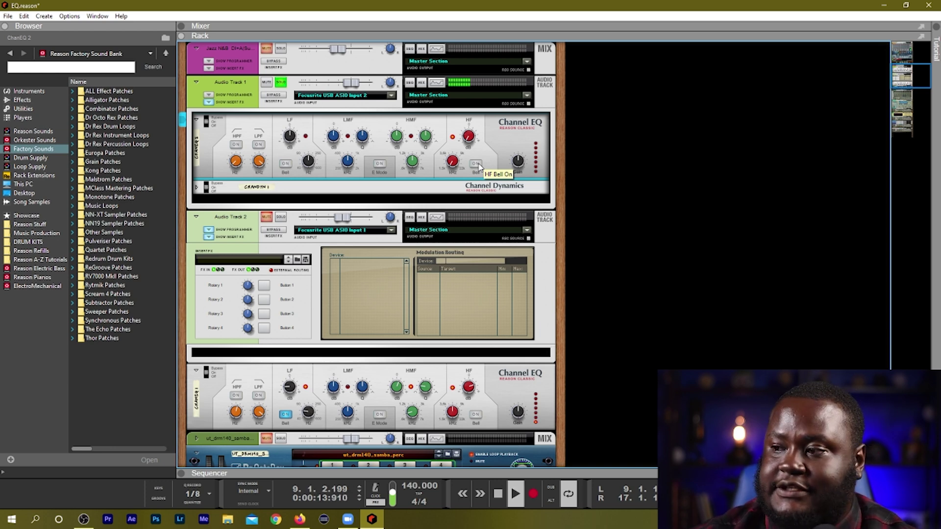
mouse_move(455, 162)
left_mouse_down()
mouse_move(463, 133)
mouse_move(456, 161)
mouse_move(460, 150)
left_mouse_up()
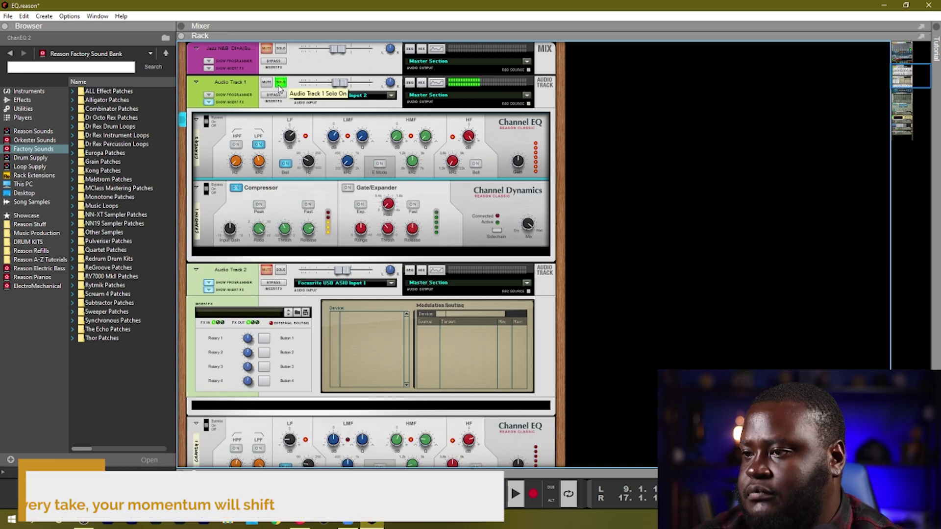
Step: Unsolo Audio Track 1, listen to the full mix, then stop playback at the song start
left_click(281, 83)
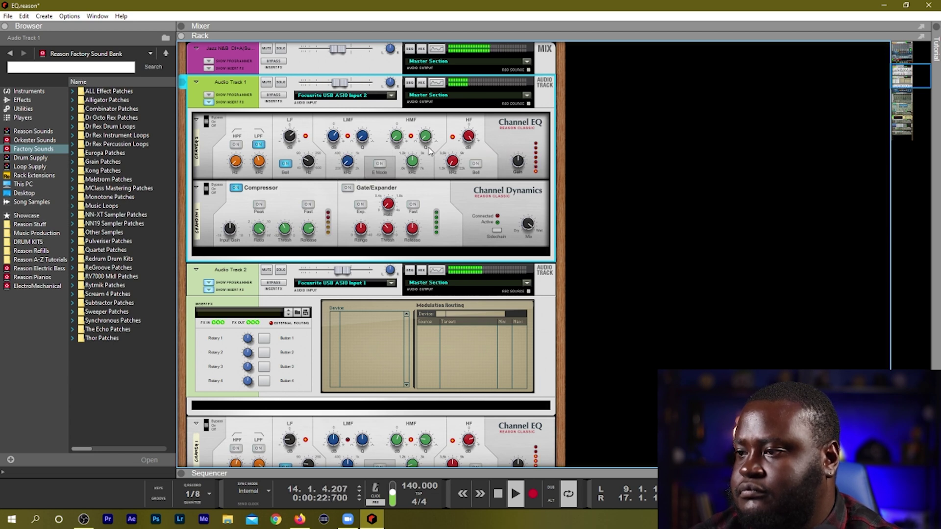
mouse_move(424, 150)
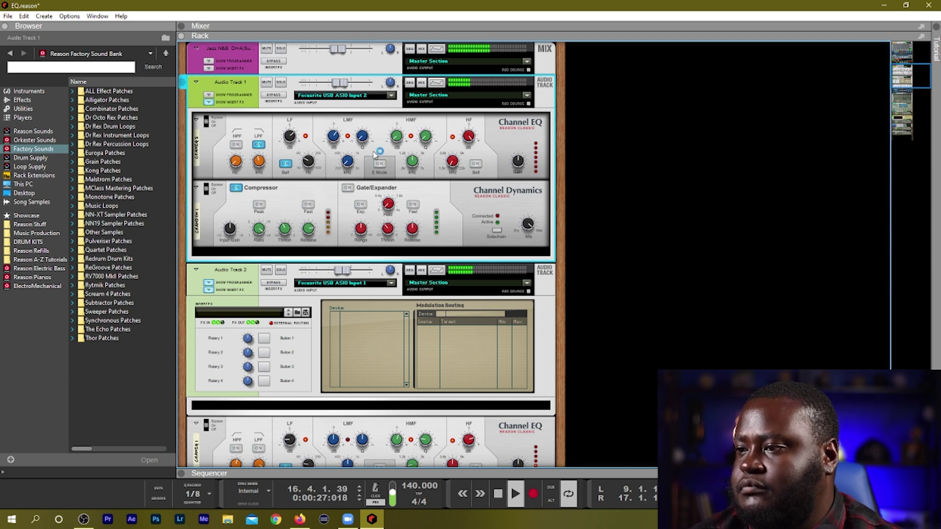
key("space")
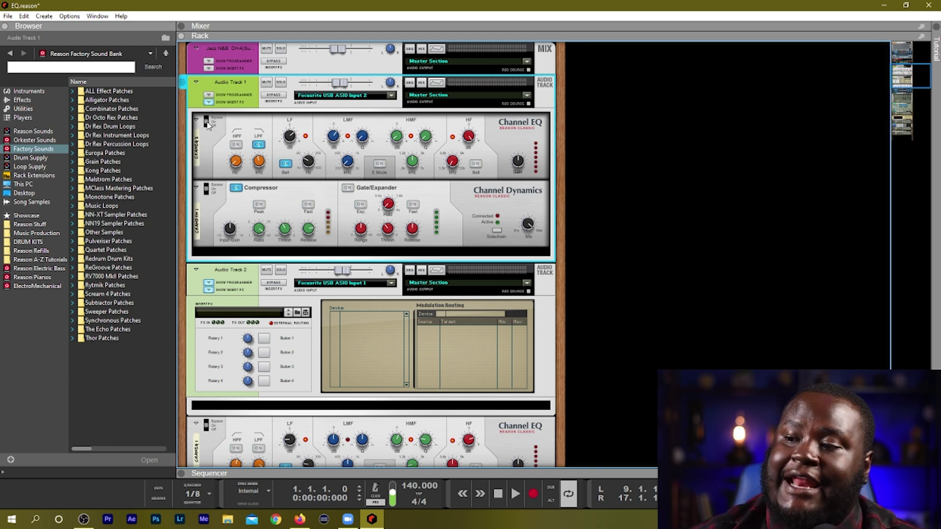
Step: Set Audio Track 1's Channel EQ low-pass filter to about 4.15 kHz
left_click(272, 153)
mouse_move(259, 169)
left_mouse_down()
mouse_move(266, 131)
mouse_move(259, 182)
mouse_move(260, 173)
left_mouse_up()
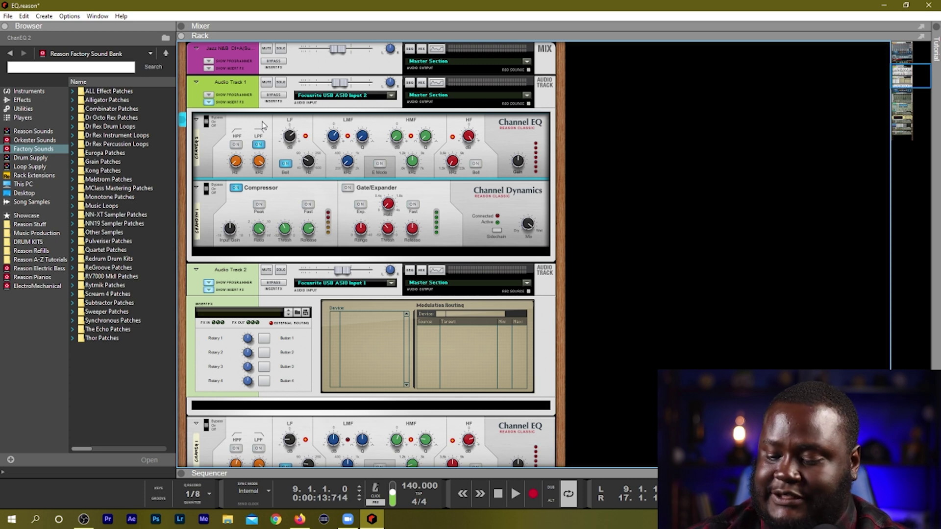
left_click_drag(261, 170, 260, 196)
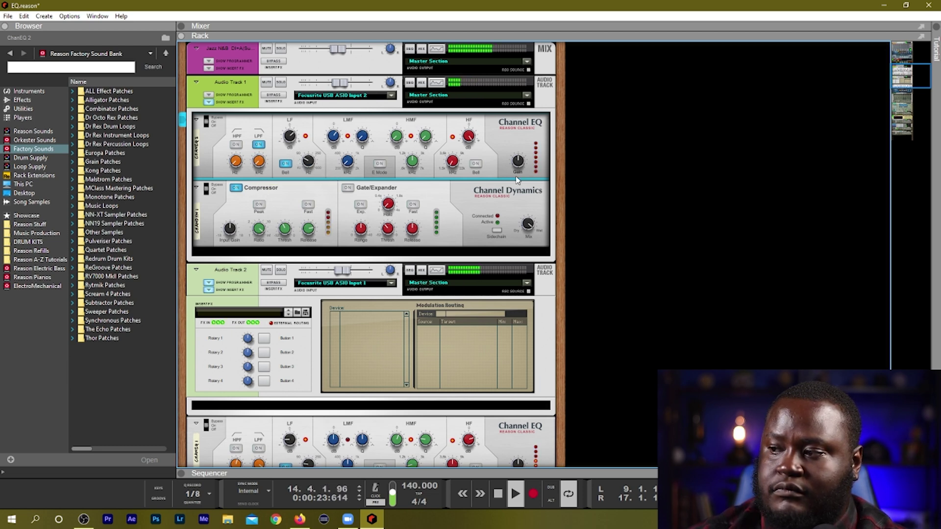
Step: Switch off the compressor and raise the Channel EQ output gain to 5.62 dB
left_click(236, 187)
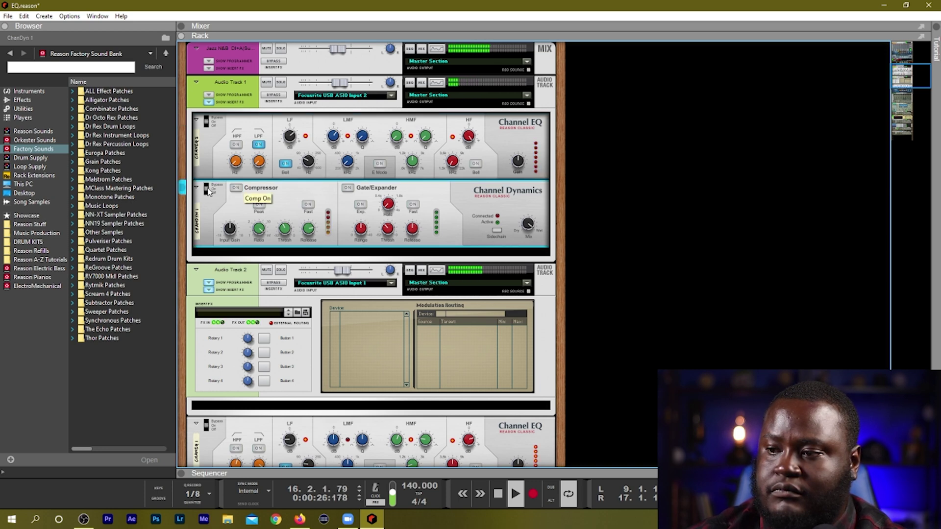
left_click(516, 169)
left_click_drag(516, 168, 516, 168)
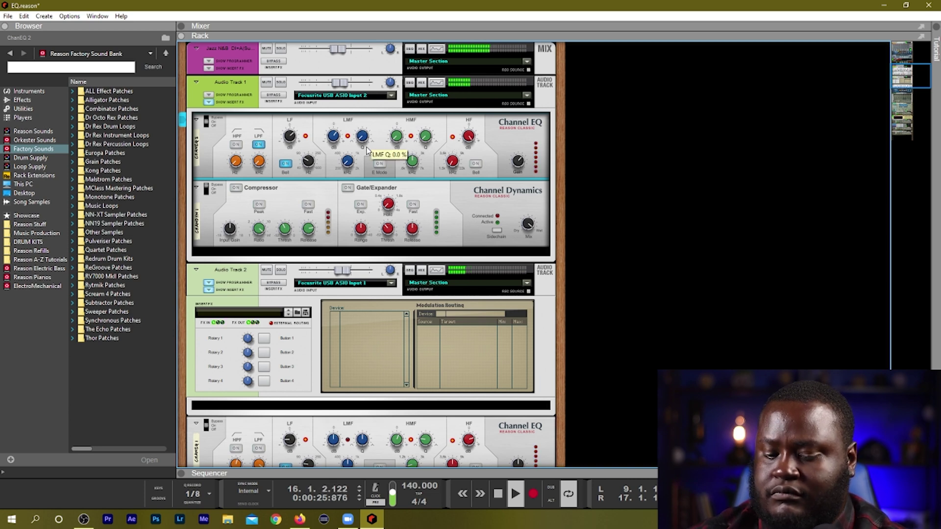
Step: Switch the main view with F5 so the sequencer tracks show below the rack
key("F5")
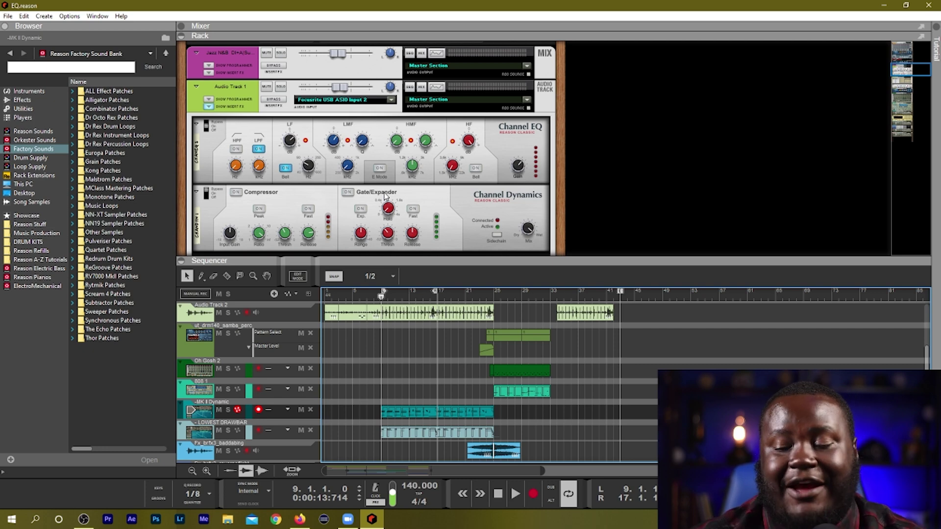
Step: Start playback in the full mixer, selecting the Mixer 1 and then Oh Gosh 2 channels
key("space")
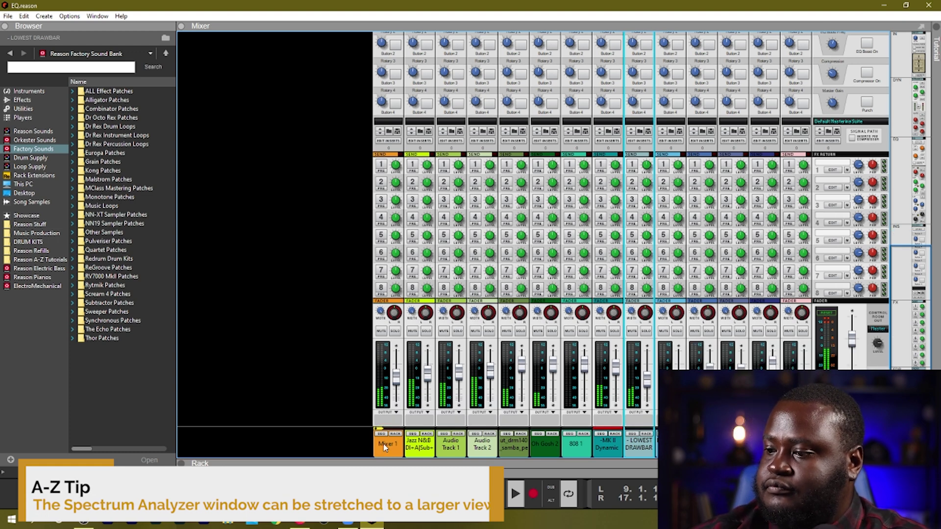
left_click(385, 446)
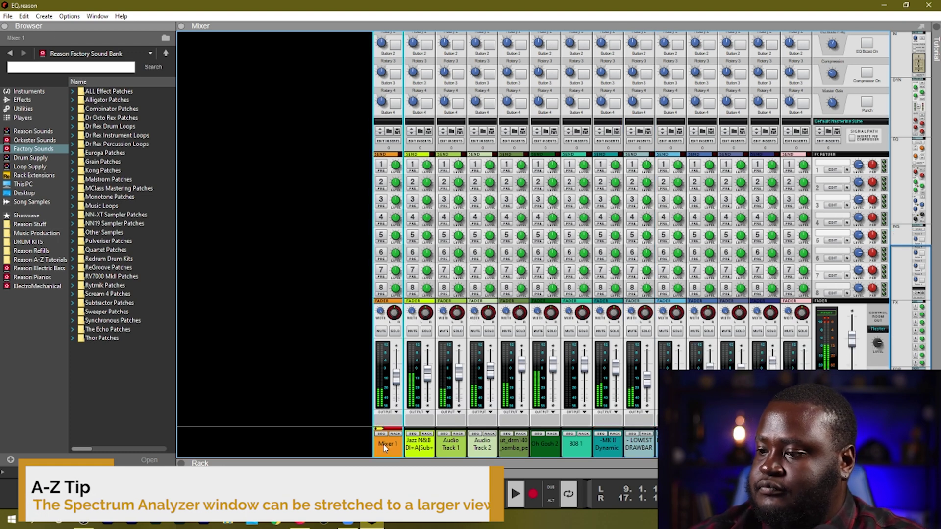
left_click(550, 451)
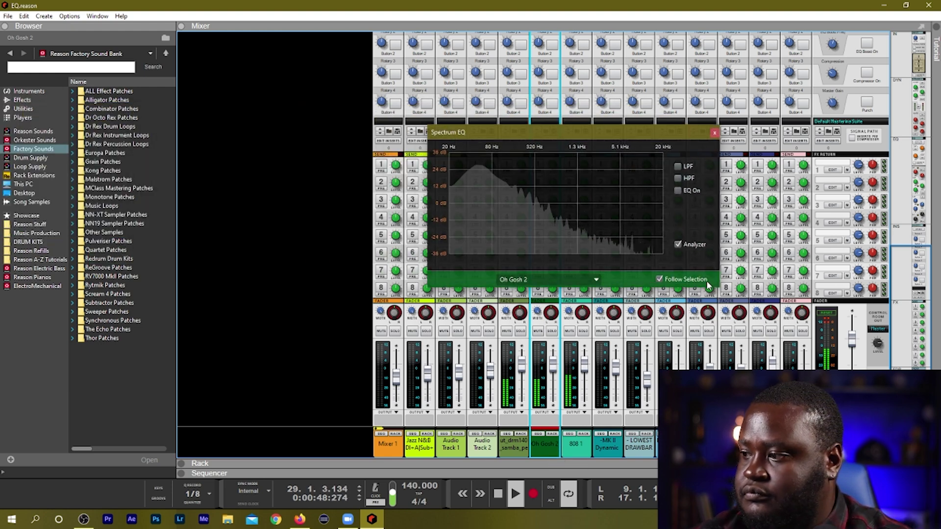
Step: Enlarge and reposition the Spectrum EQ window, then display the Jazz N&B channel's spectrum
left_click_drag(719, 289, 922, 289)
left_click_drag(428, 287, 117, 430)
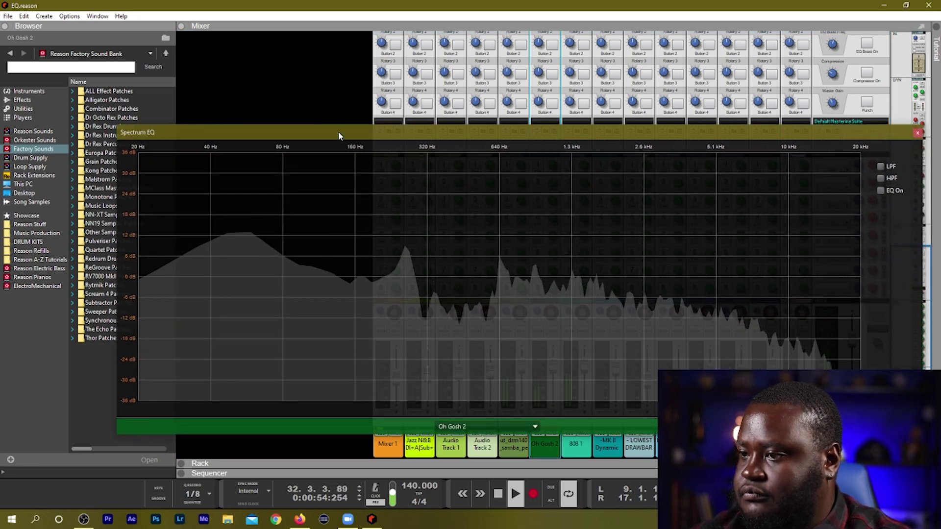
left_click_drag(338, 131, 226, 27)
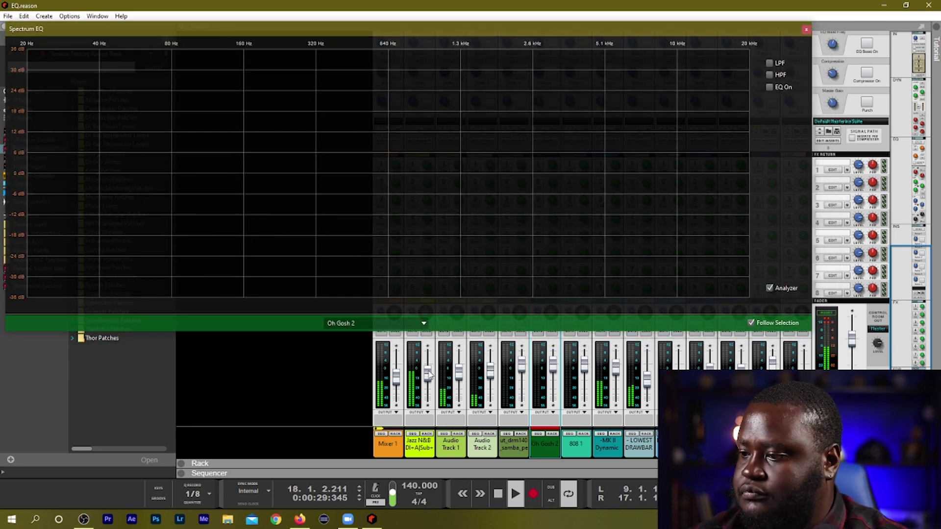
left_click(419, 447)
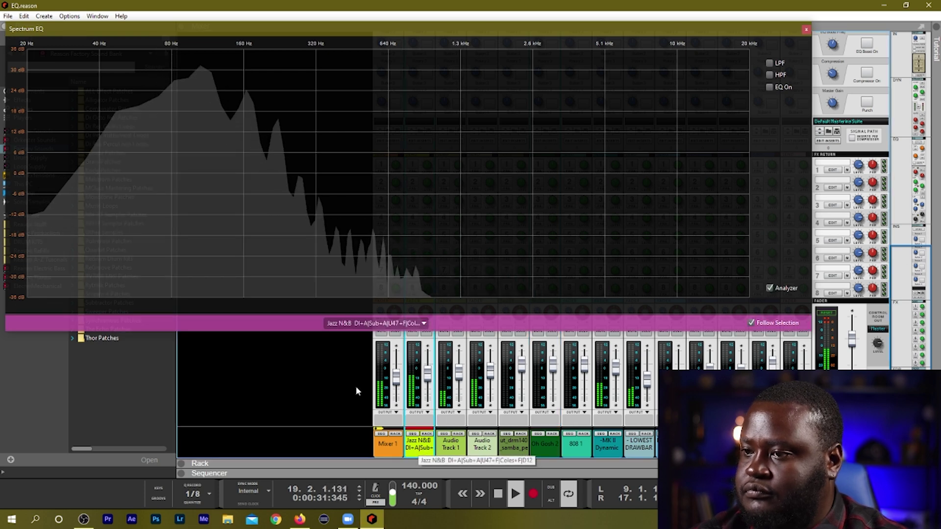
Step: Enable Jazz N&B's high-pass filter at about 46 Hz, briefly auditioning then removing the low-pass
left_click(769, 74)
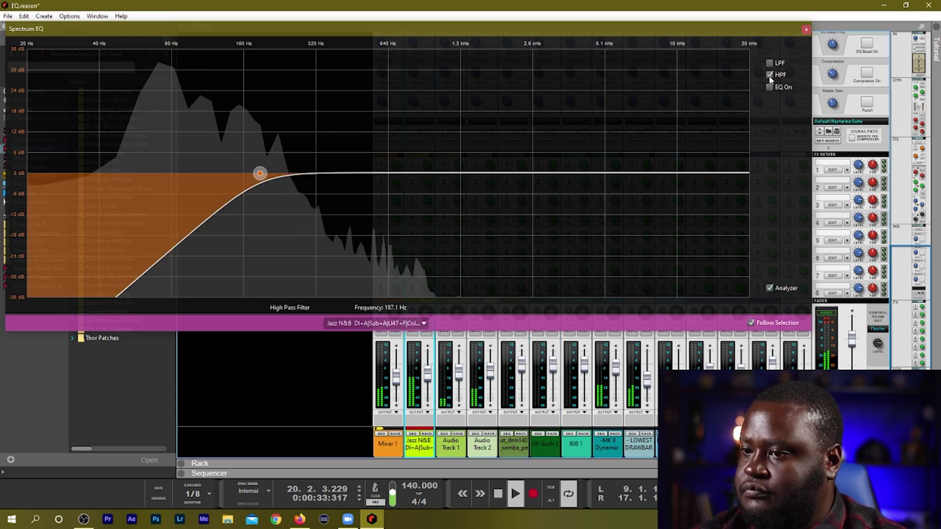
left_click_drag(260, 173, 113, 198)
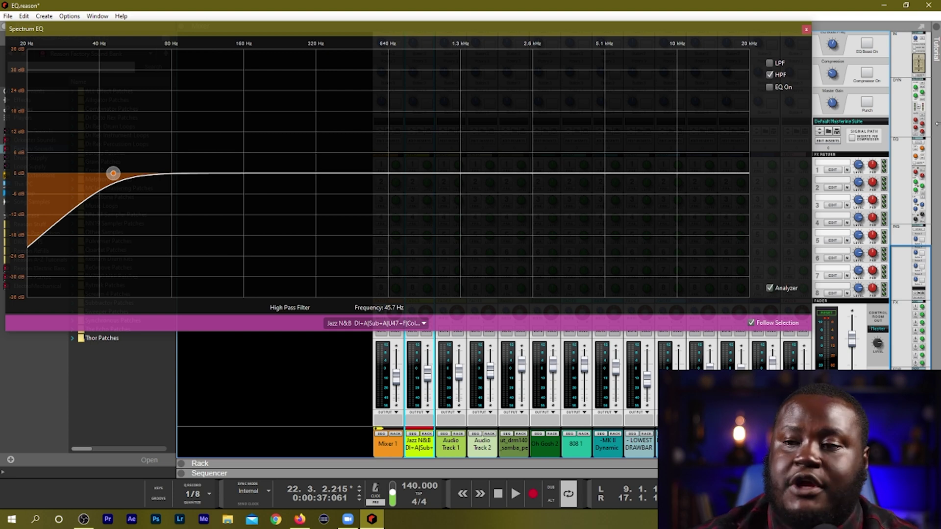
left_click(769, 64)
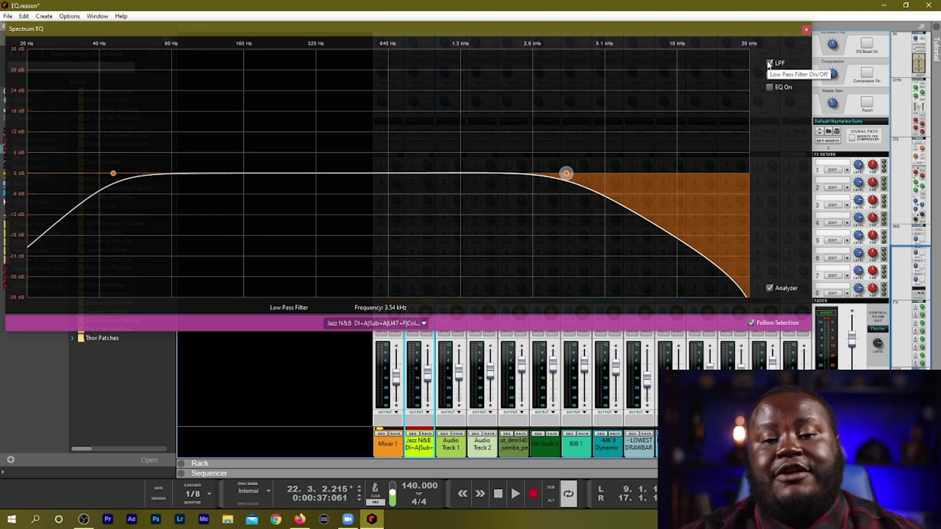
left_click(769, 63)
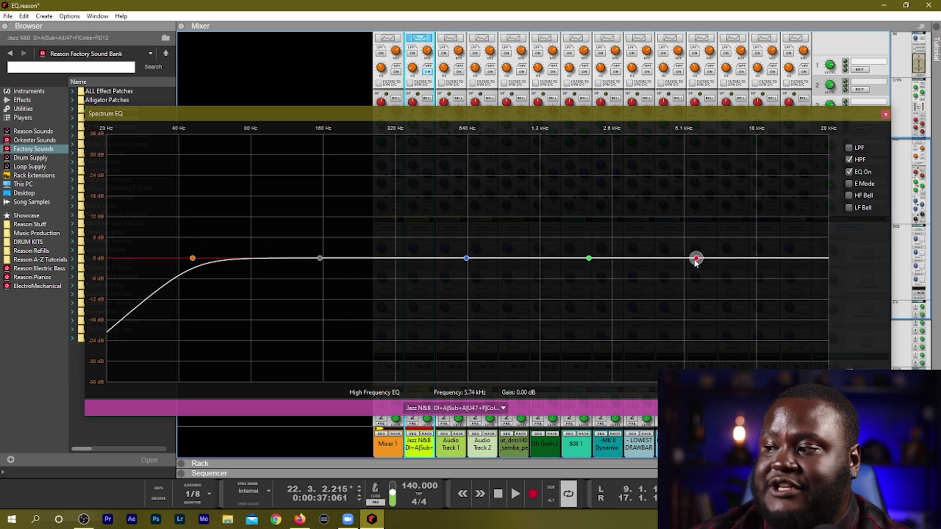
Step: Move the Spectrum EQ down, inspect the Jazz bands, toggle the low-pass on and off, and close it
left_click_drag(676, 118, 668, 291)
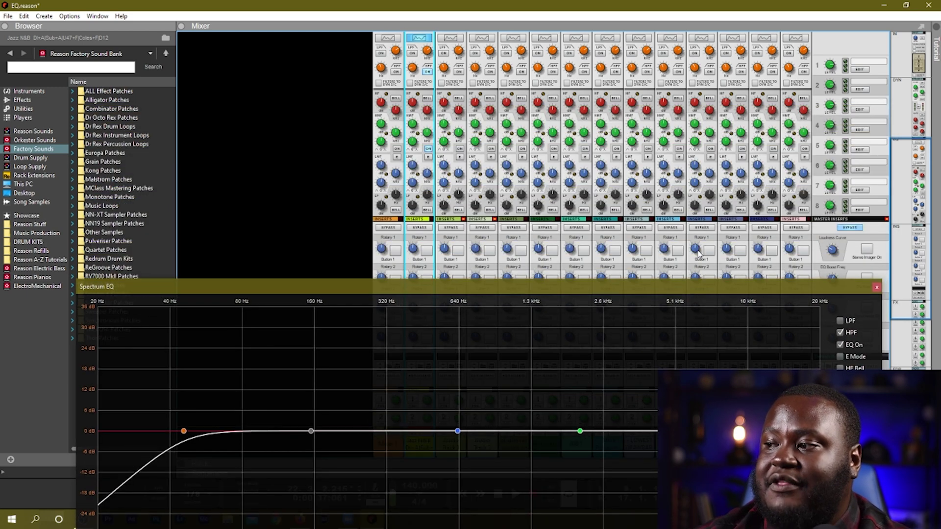
left_click(580, 432)
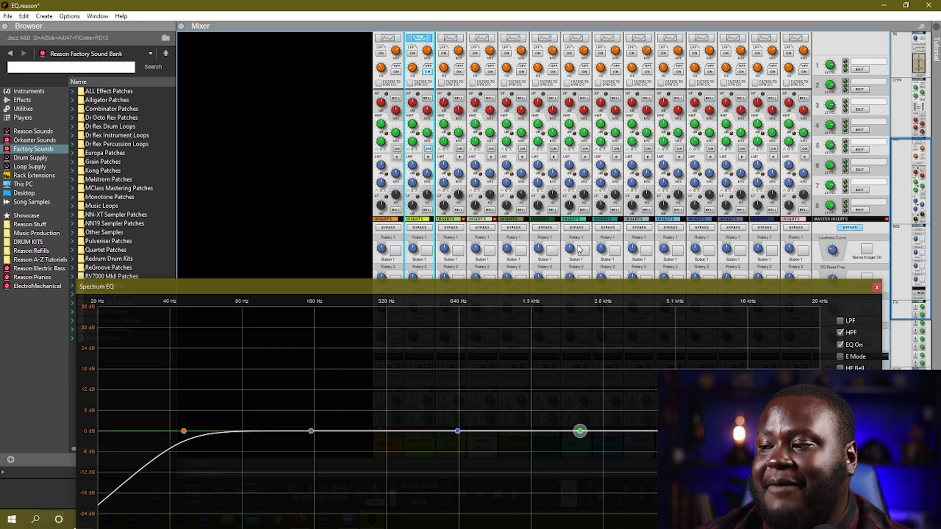
left_click(456, 431)
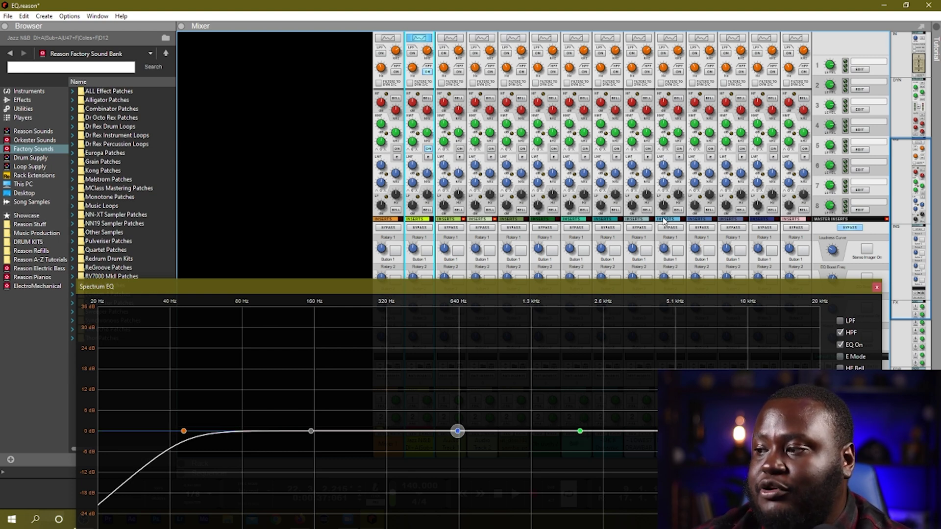
left_click(310, 431)
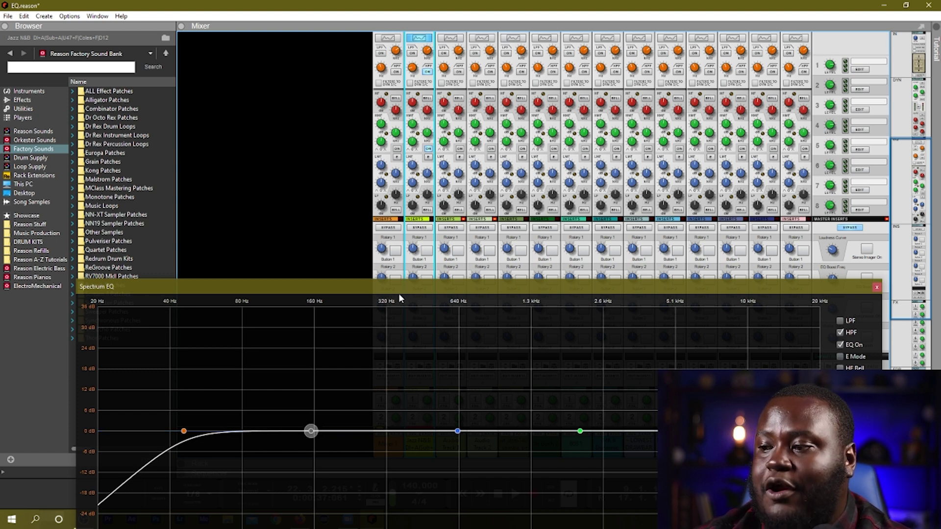
scroll(591, 153, "up", 3)
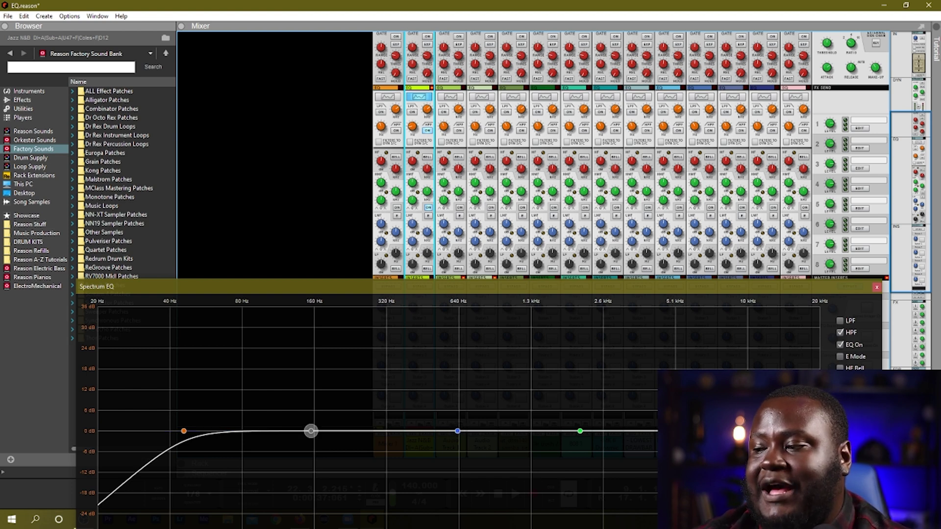
left_click(840, 321)
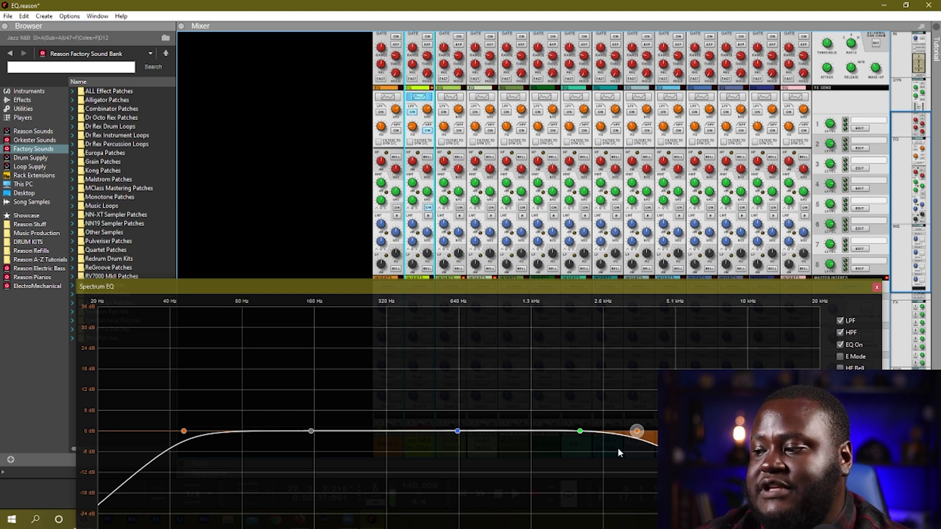
left_click(840, 320)
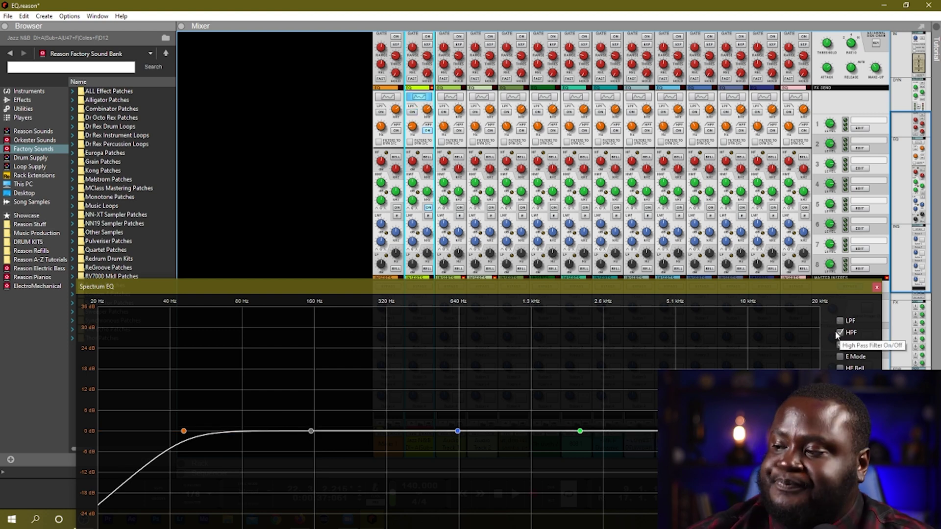
left_click(877, 287)
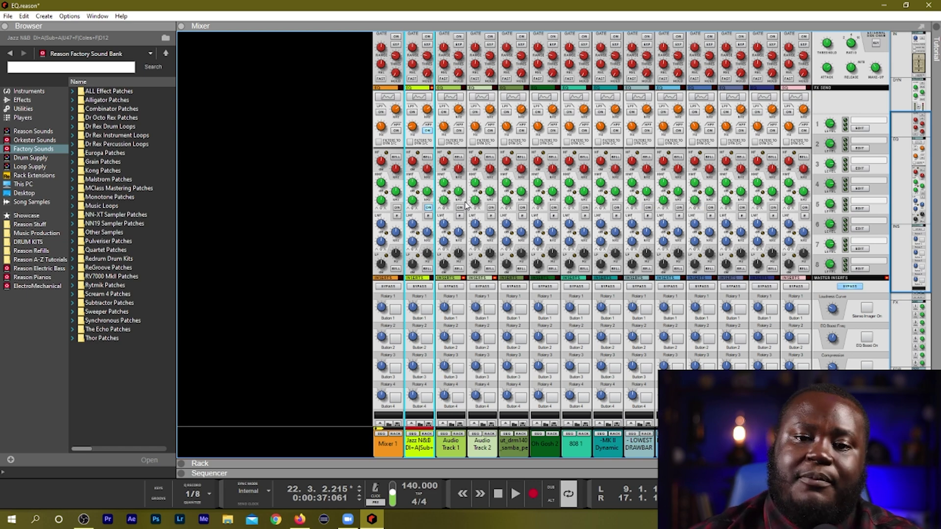
Step: Scroll down to the mixer faders and select the Clav 2 AutoWah channel strip
scroll(542, 216, "down", 5)
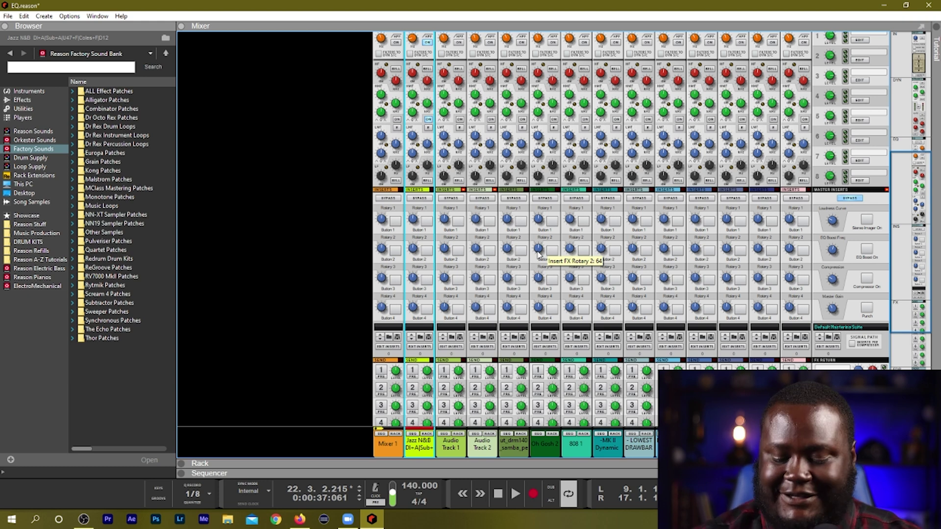
scroll(584, 278, "down", 3)
scroll(585, 278, "down", 7)
left_click(764, 387)
Step: In Clav 2 AutoWah's Spectrum EQ, high-pass at 253 Hz and boost low-mid ~5 dB near 680 Hz with E Mode
key("F2")
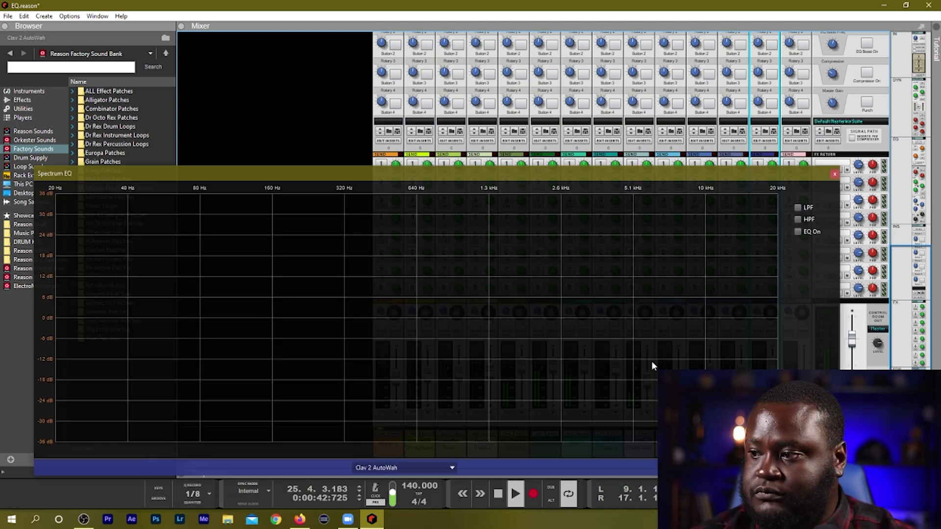
key("KP_2")
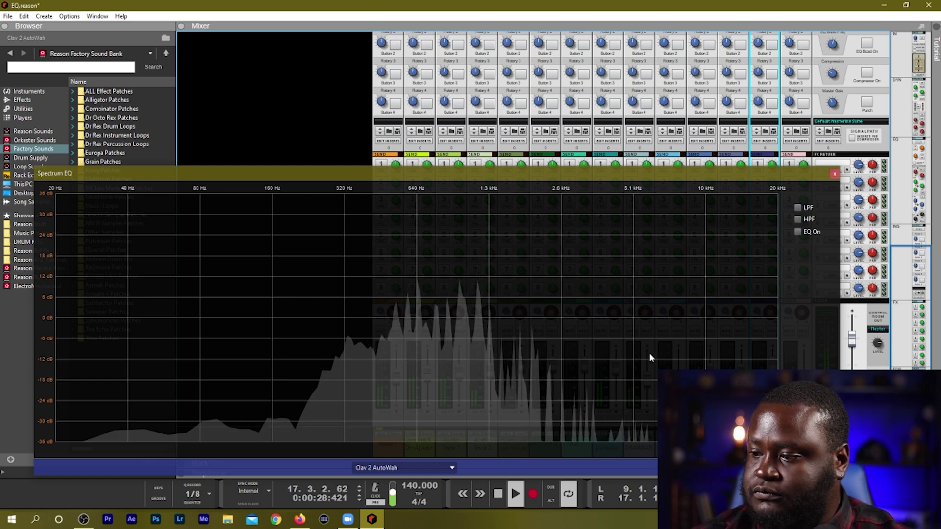
left_click(798, 219)
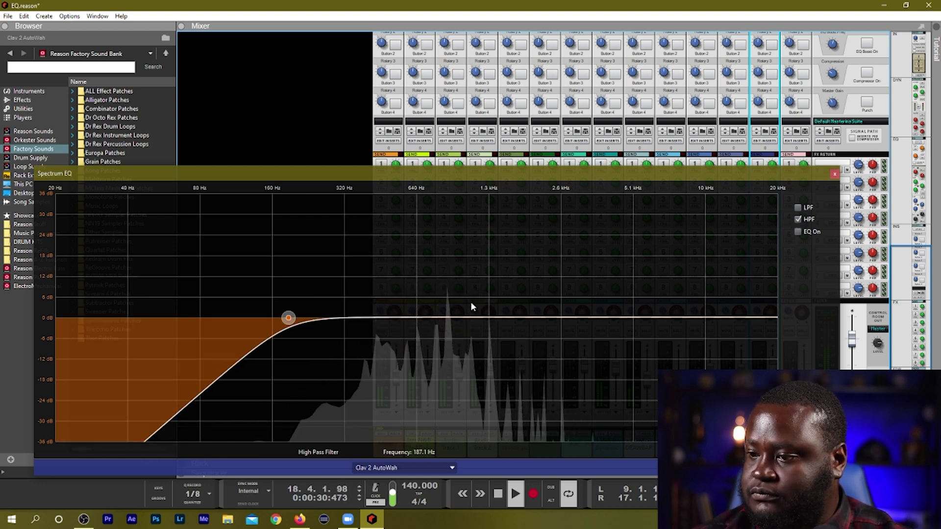
left_click_drag(289, 318, 319, 318)
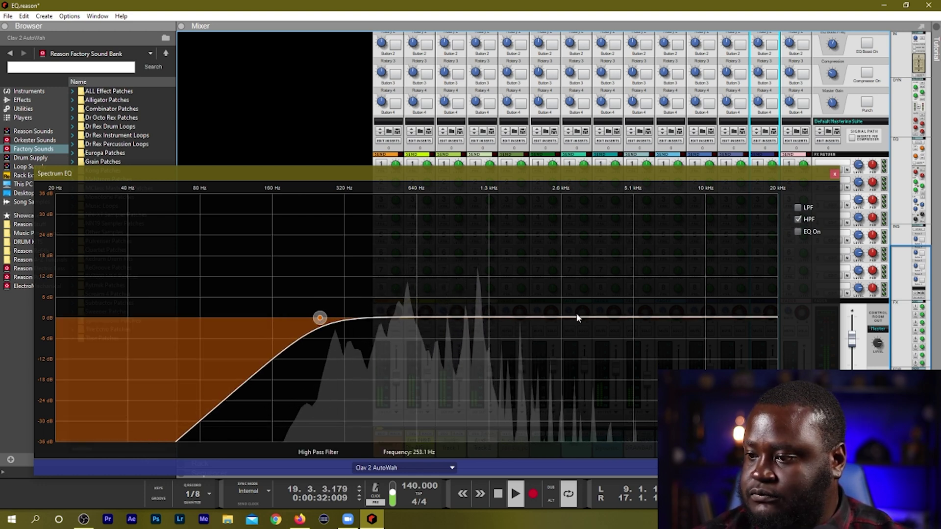
left_click(818, 233)
left_click_drag(414, 318, 423, 300)
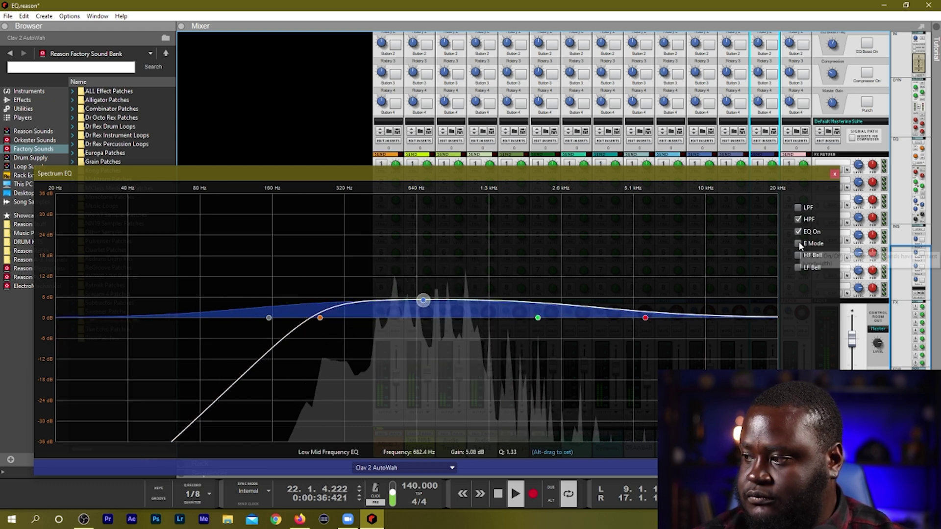
left_click(799, 244)
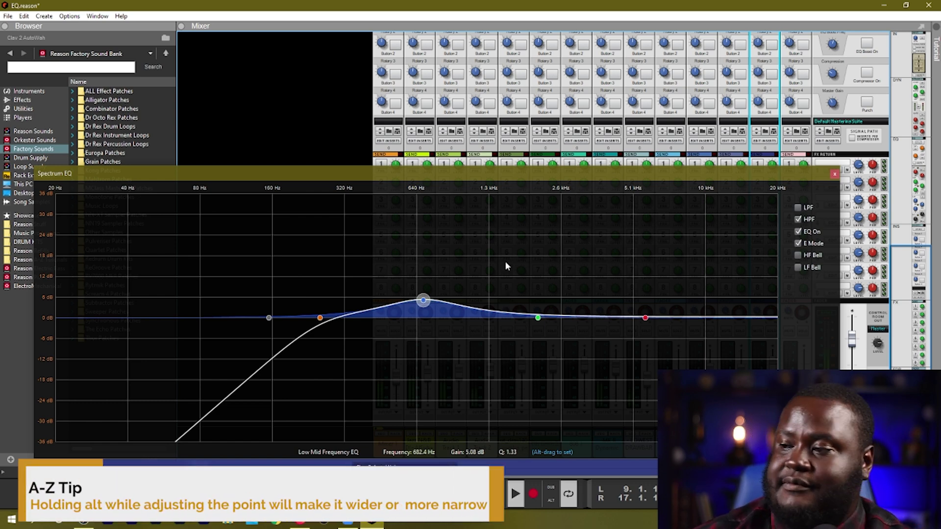
Step: Reshape Clav 2's mids: Low Mid cut to -3.5 dB near 470 Hz, High Mid +3.8 dB near 1.26 kHz
key("space")
left_click_drag(423, 300, 404, 336)
left_click(538, 319)
left_click_drag(536, 321, 458, 235)
left_click_drag(405, 333, 431, 315)
left_click_drag(478, 286, 487, 305)
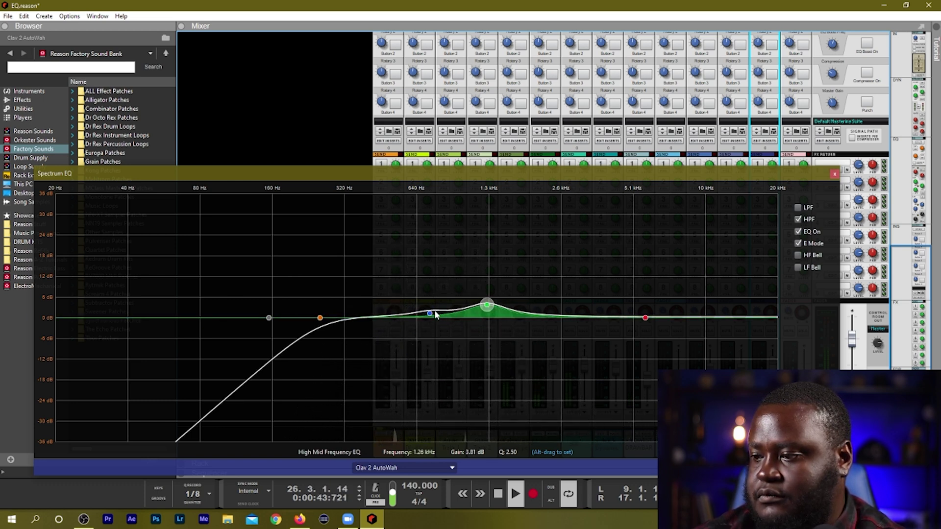
left_click_drag(430, 313, 385, 329)
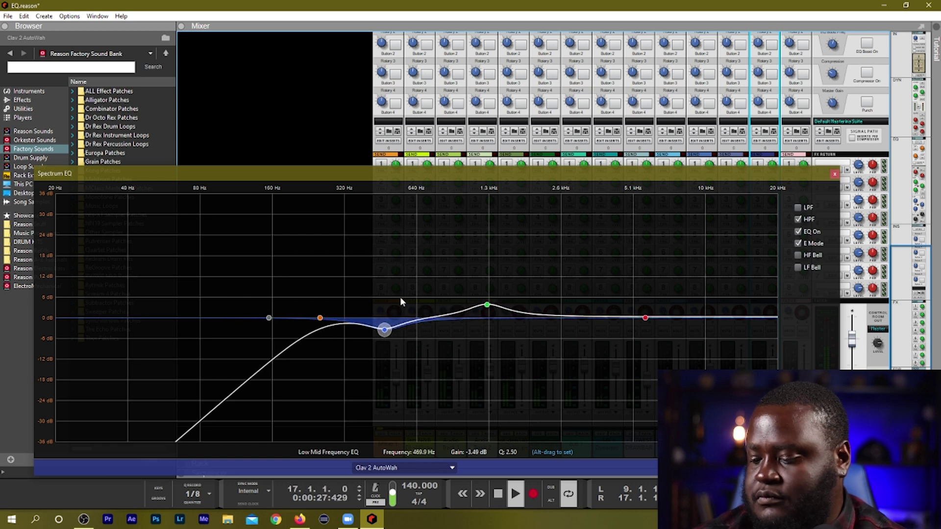
Step: Boost the highs around 6.55 kHz and nudge the high-pass cutoff up slightly
key("space")
left_click_drag(645, 318, 662, 284)
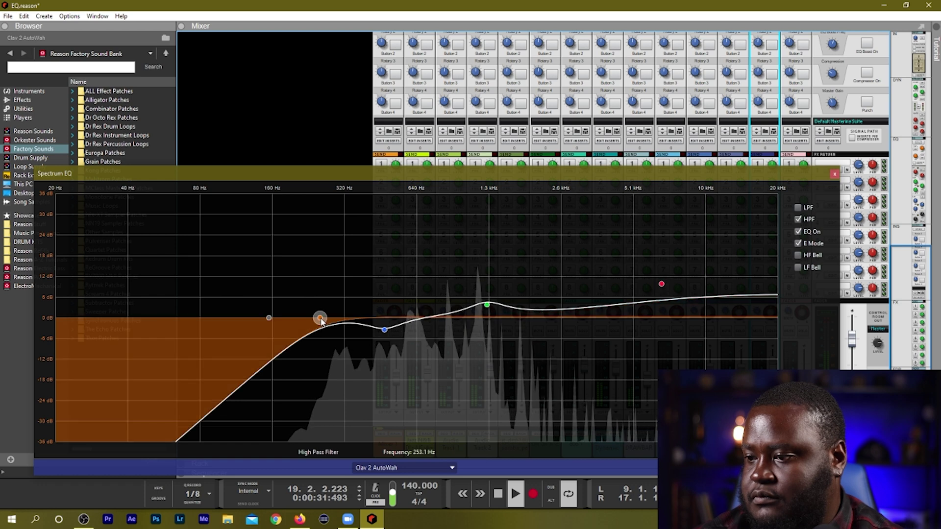
left_click_drag(321, 322, 331, 321)
Step: Close the Spectrum EQ and toggle solos on Clav 2 AutoWah and another channel, ending with none soloed
left_click(835, 174)
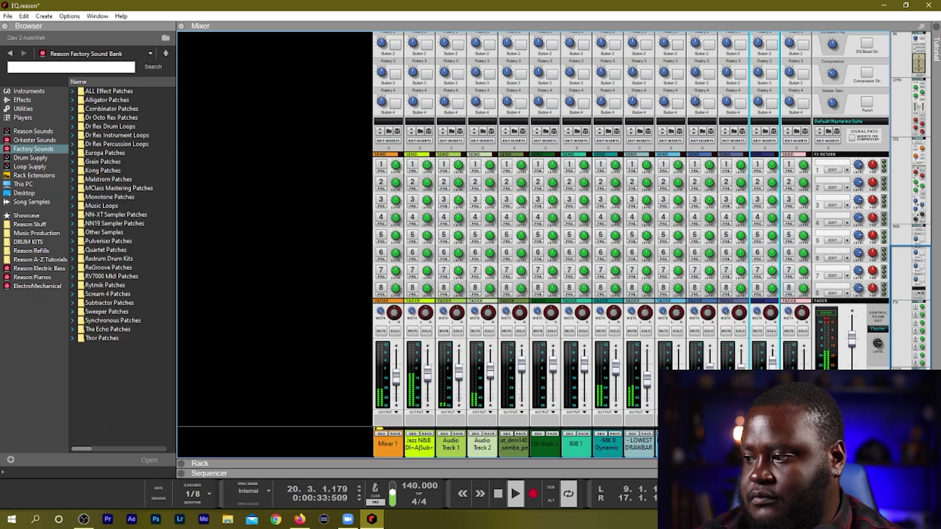
left_click(772, 331)
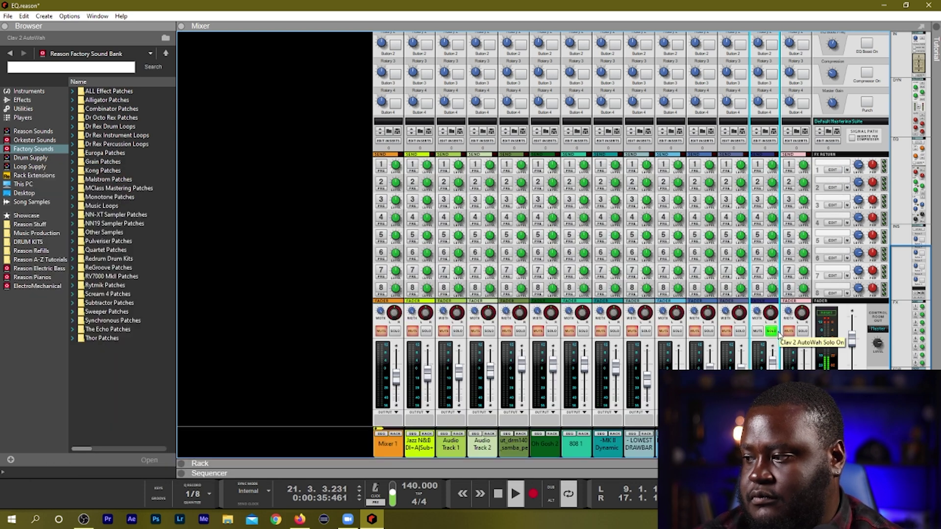
left_click(771, 332)
left_click(677, 331)
left_click(676, 332)
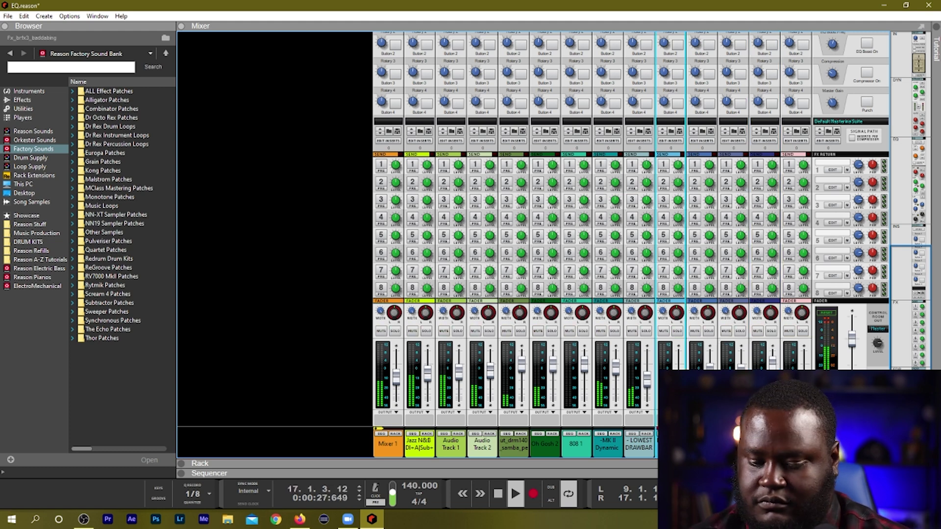
Step: High-pass the Fx_brfx3_baddabing channel at about 403 Hz in the Spectrum EQ
key("F2")
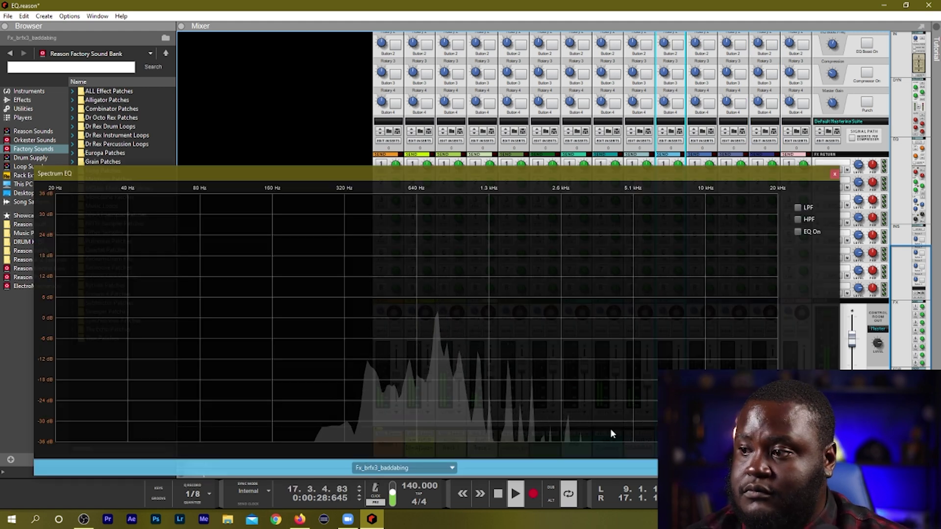
left_click(798, 219)
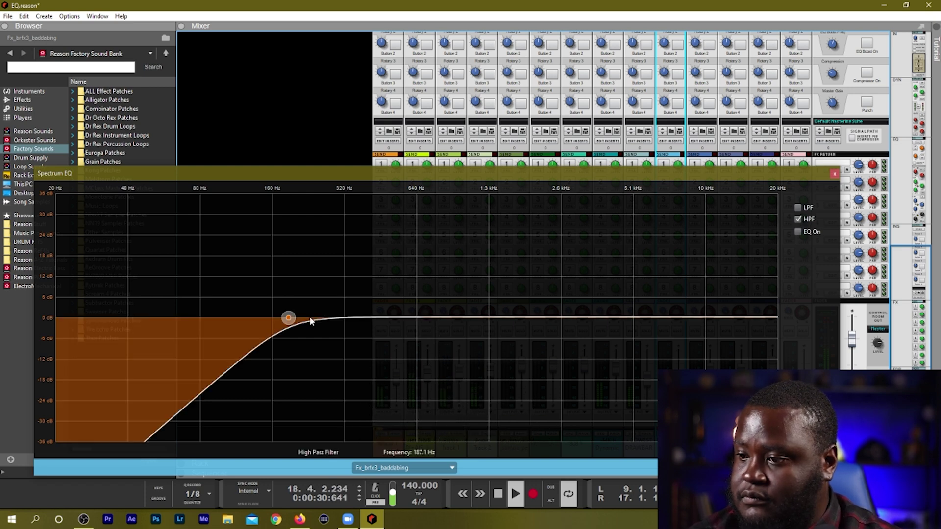
left_click_drag(290, 317, 368, 317)
left_click(835, 174)
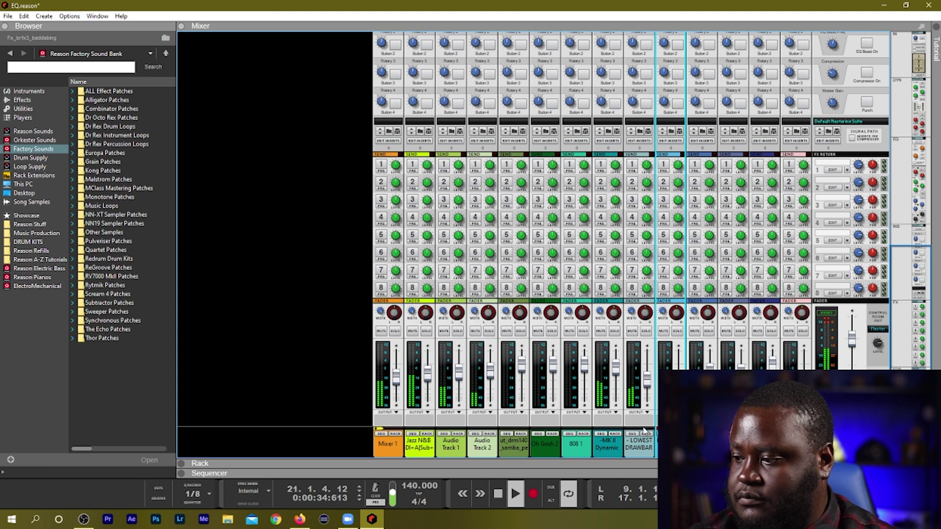
Step: High-pass the LOWEST DRAWBAR organ channel at about 360 Hz
left_click(641, 443)
key("F2")
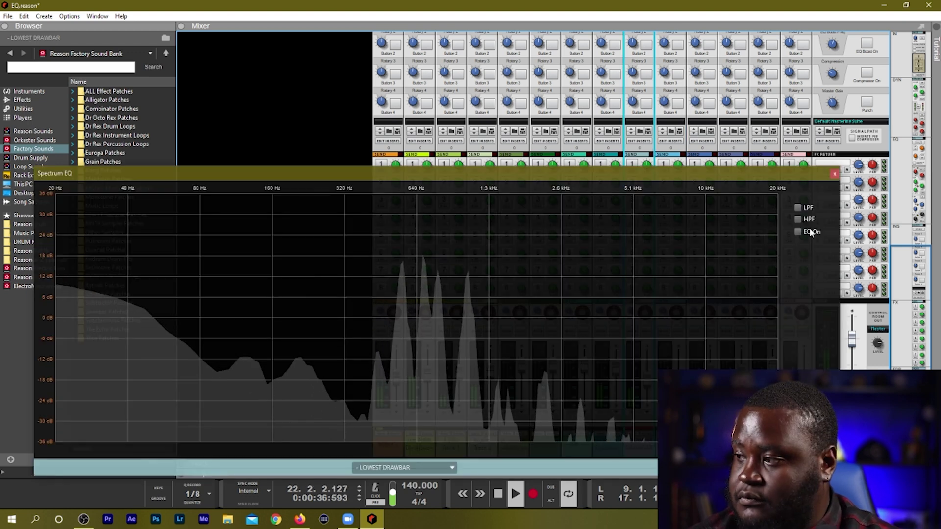
left_click(799, 220)
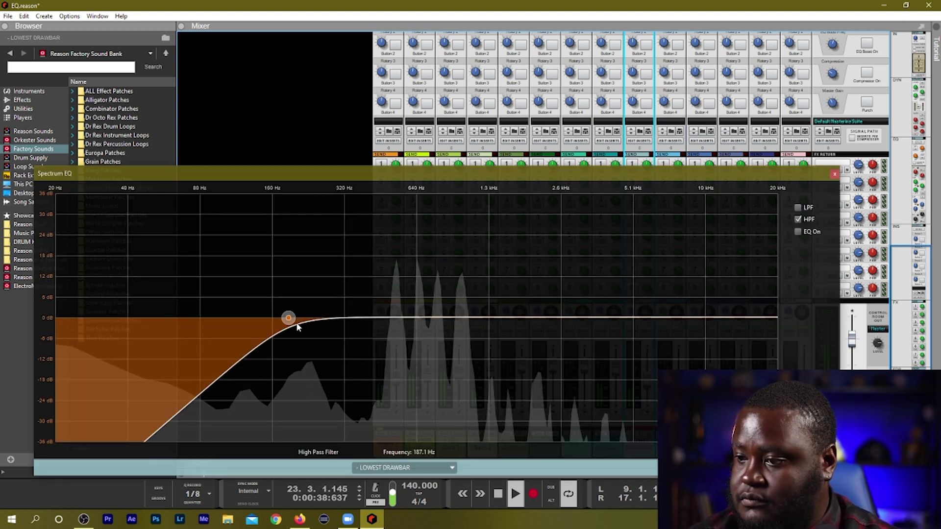
left_click_drag(290, 319, 361, 319)
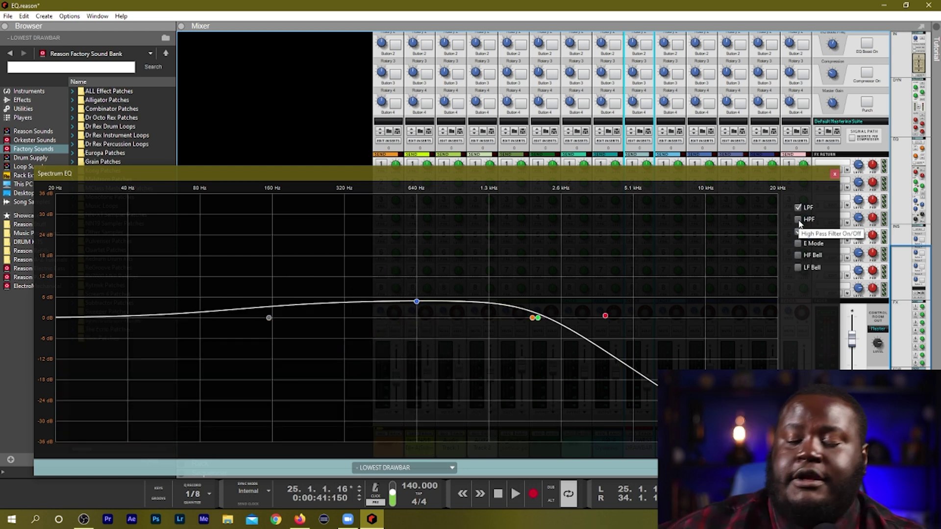
Step: Play the song from bar 9 in the Sequencer and enable the LOWEST DRAWBAR high-pass filter
key("F7")
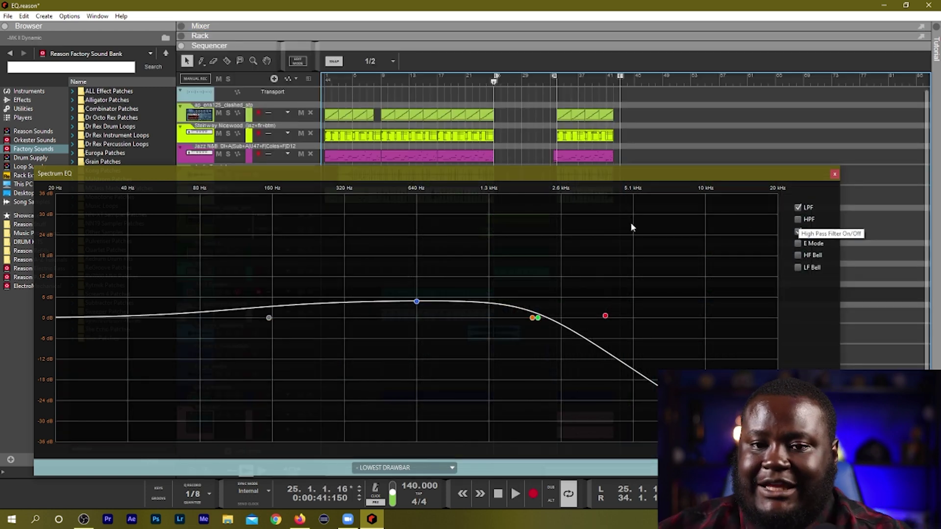
left_click_drag(415, 83, 382, 87)
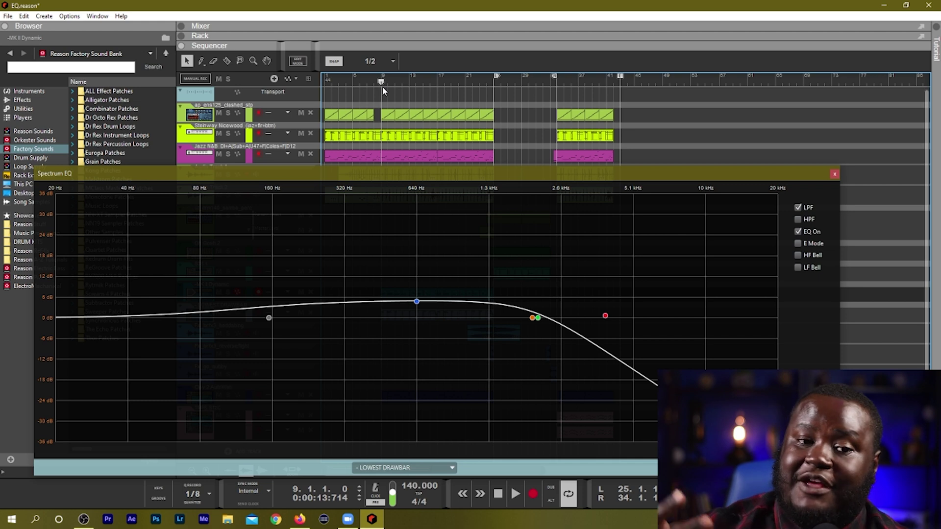
key("space")
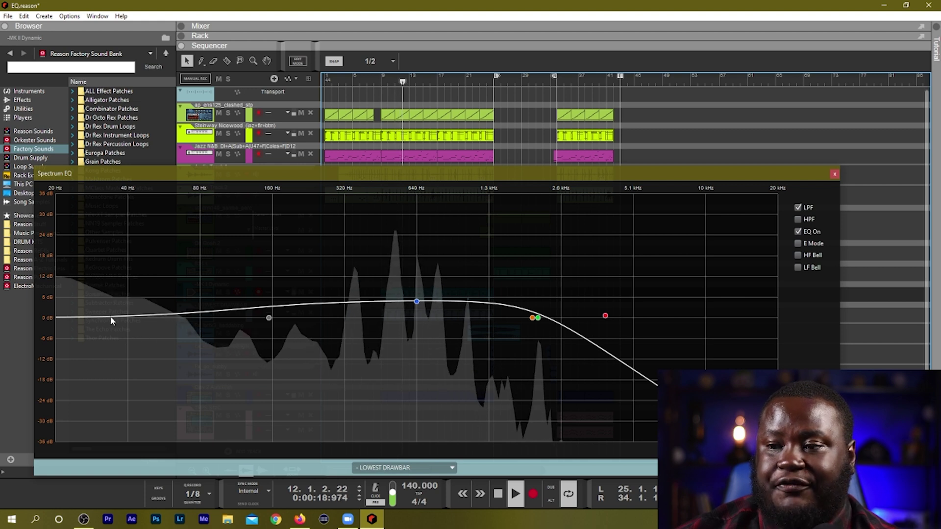
left_click(798, 219)
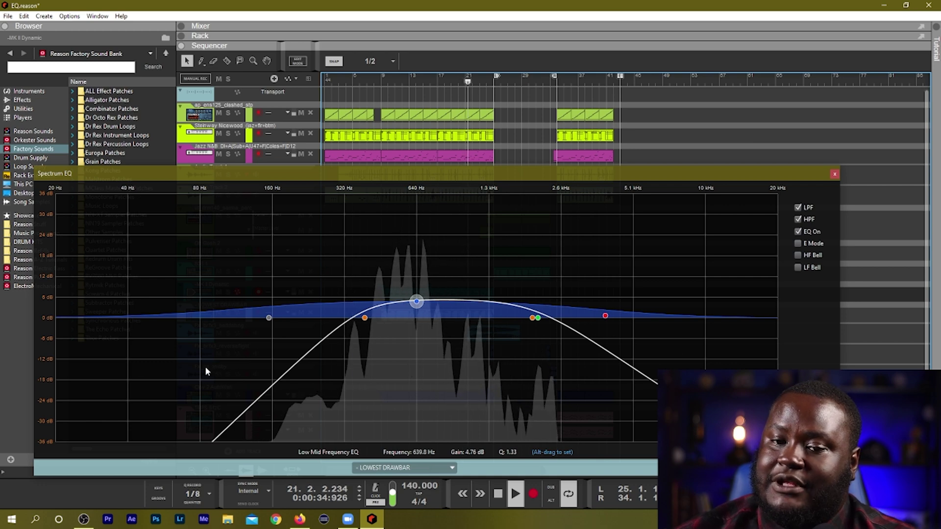
Step: Close the LOWEST DRAWBAR Spectrum EQ and return the main area to the Mixer with F5
left_click(833, 174)
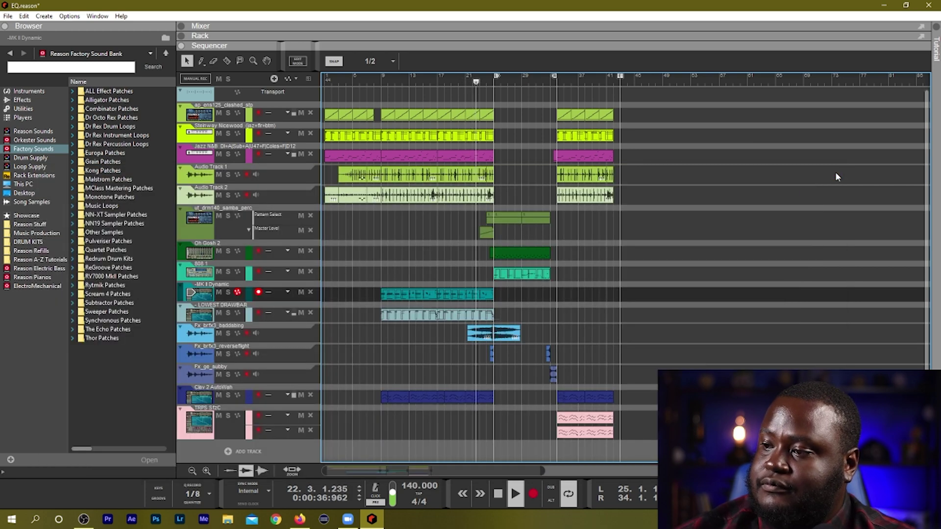
key("F5")
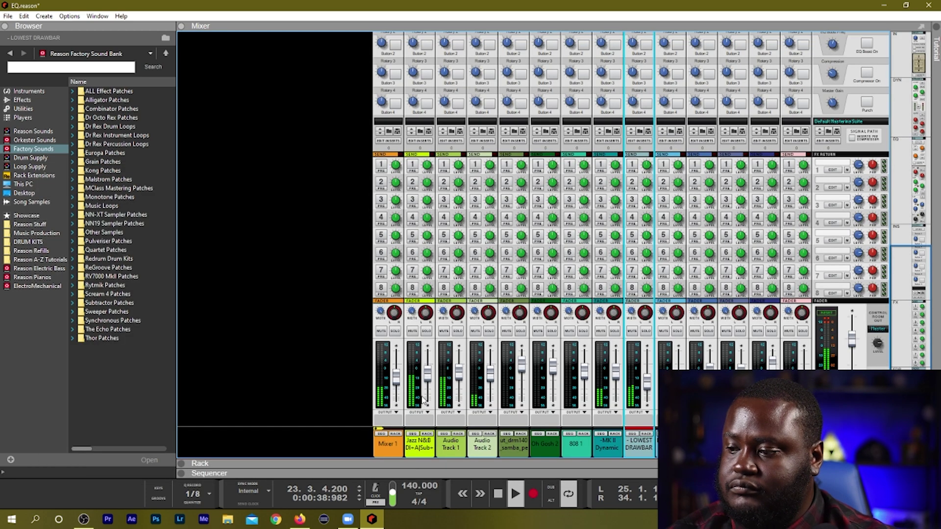